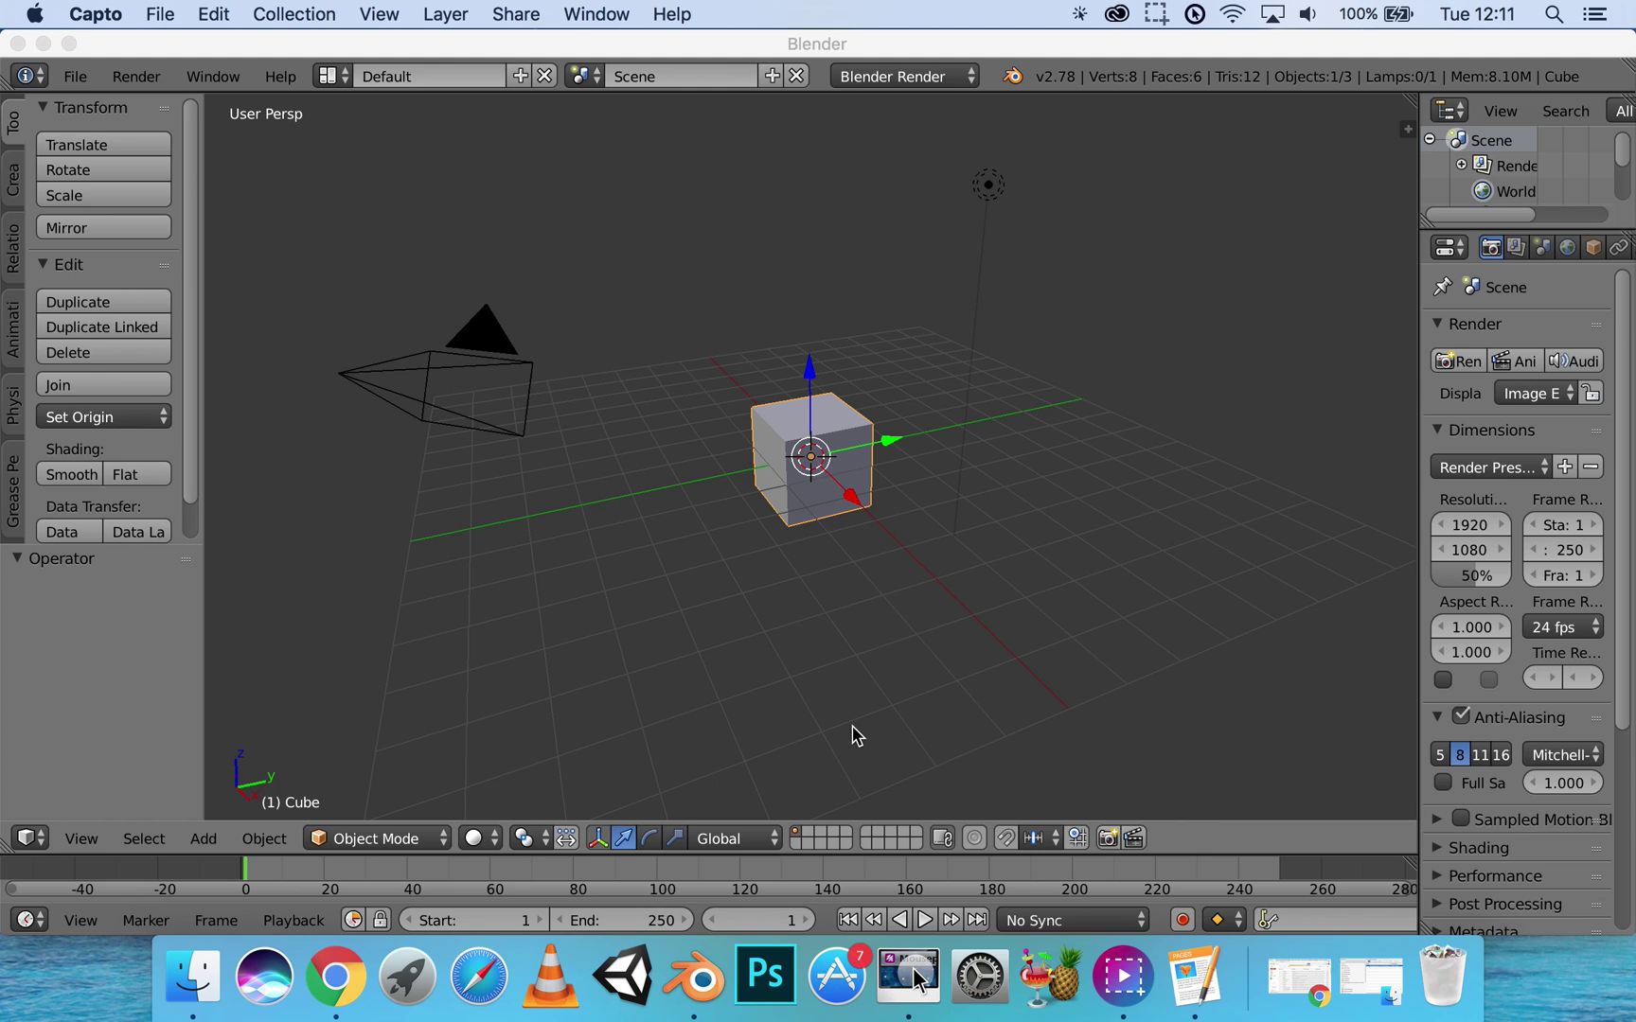
Step: Bring the Blender window showing the default cube, camera and lamp scene to the front
left_click(871, 54)
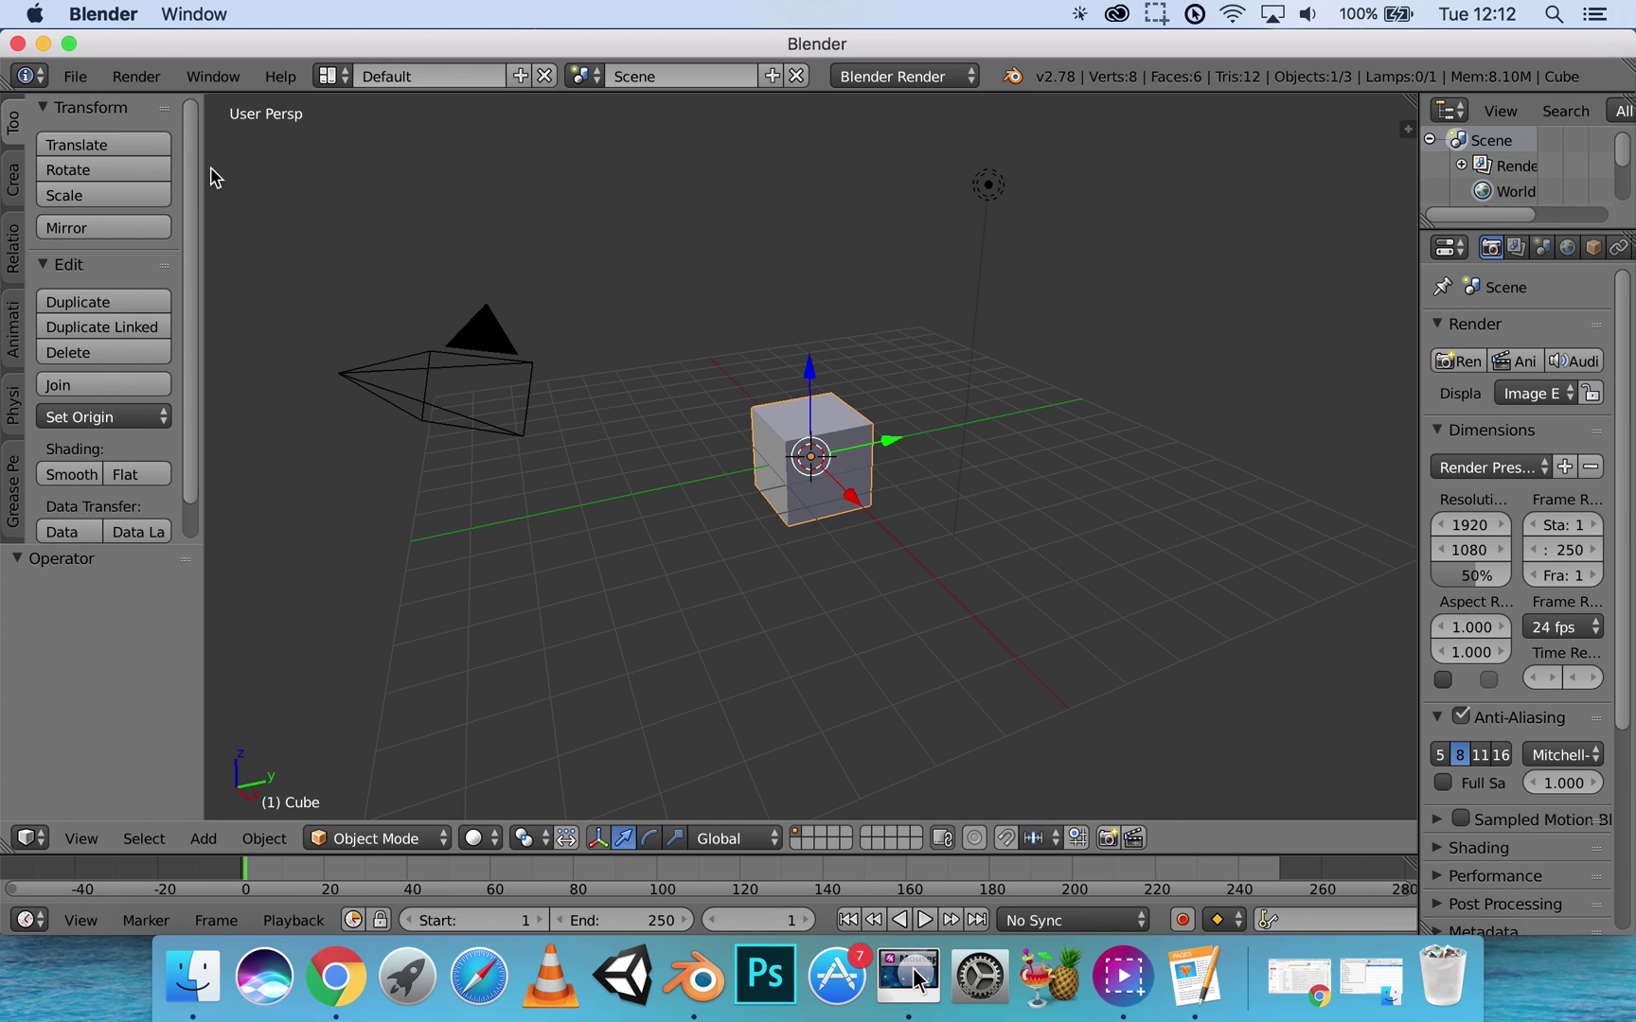
Step: Bring up File > User Preferences, move the window into view, and show its Input section
left_click(75, 78)
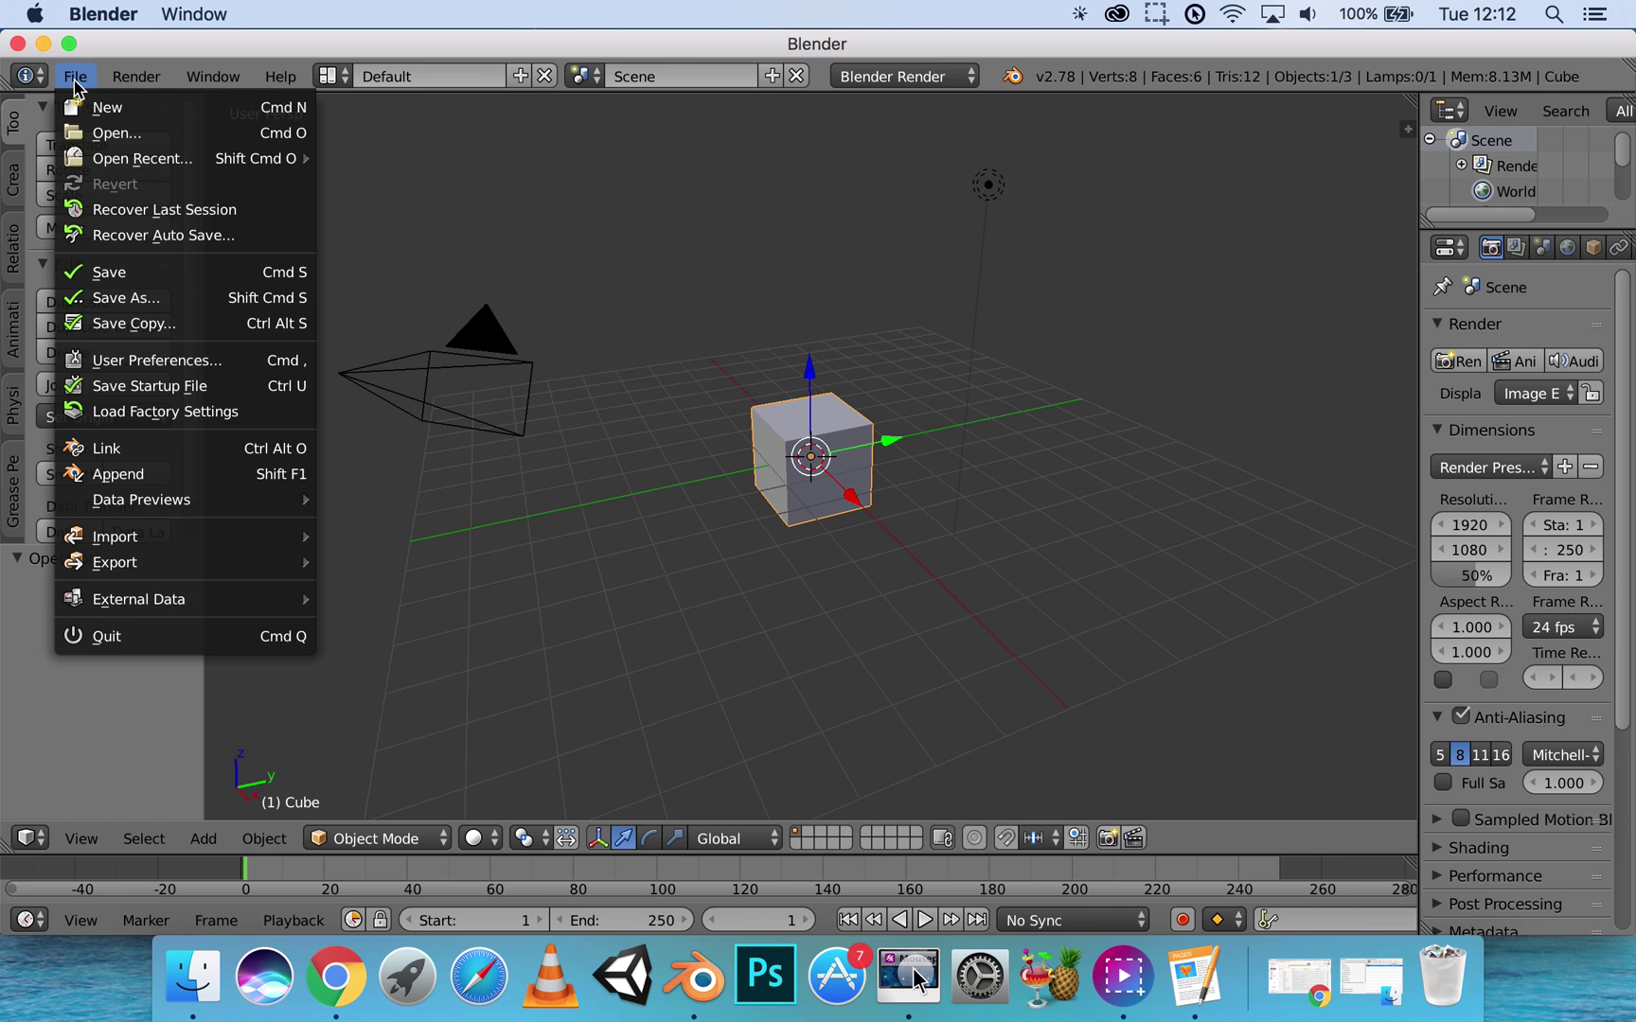
left_click(152, 369)
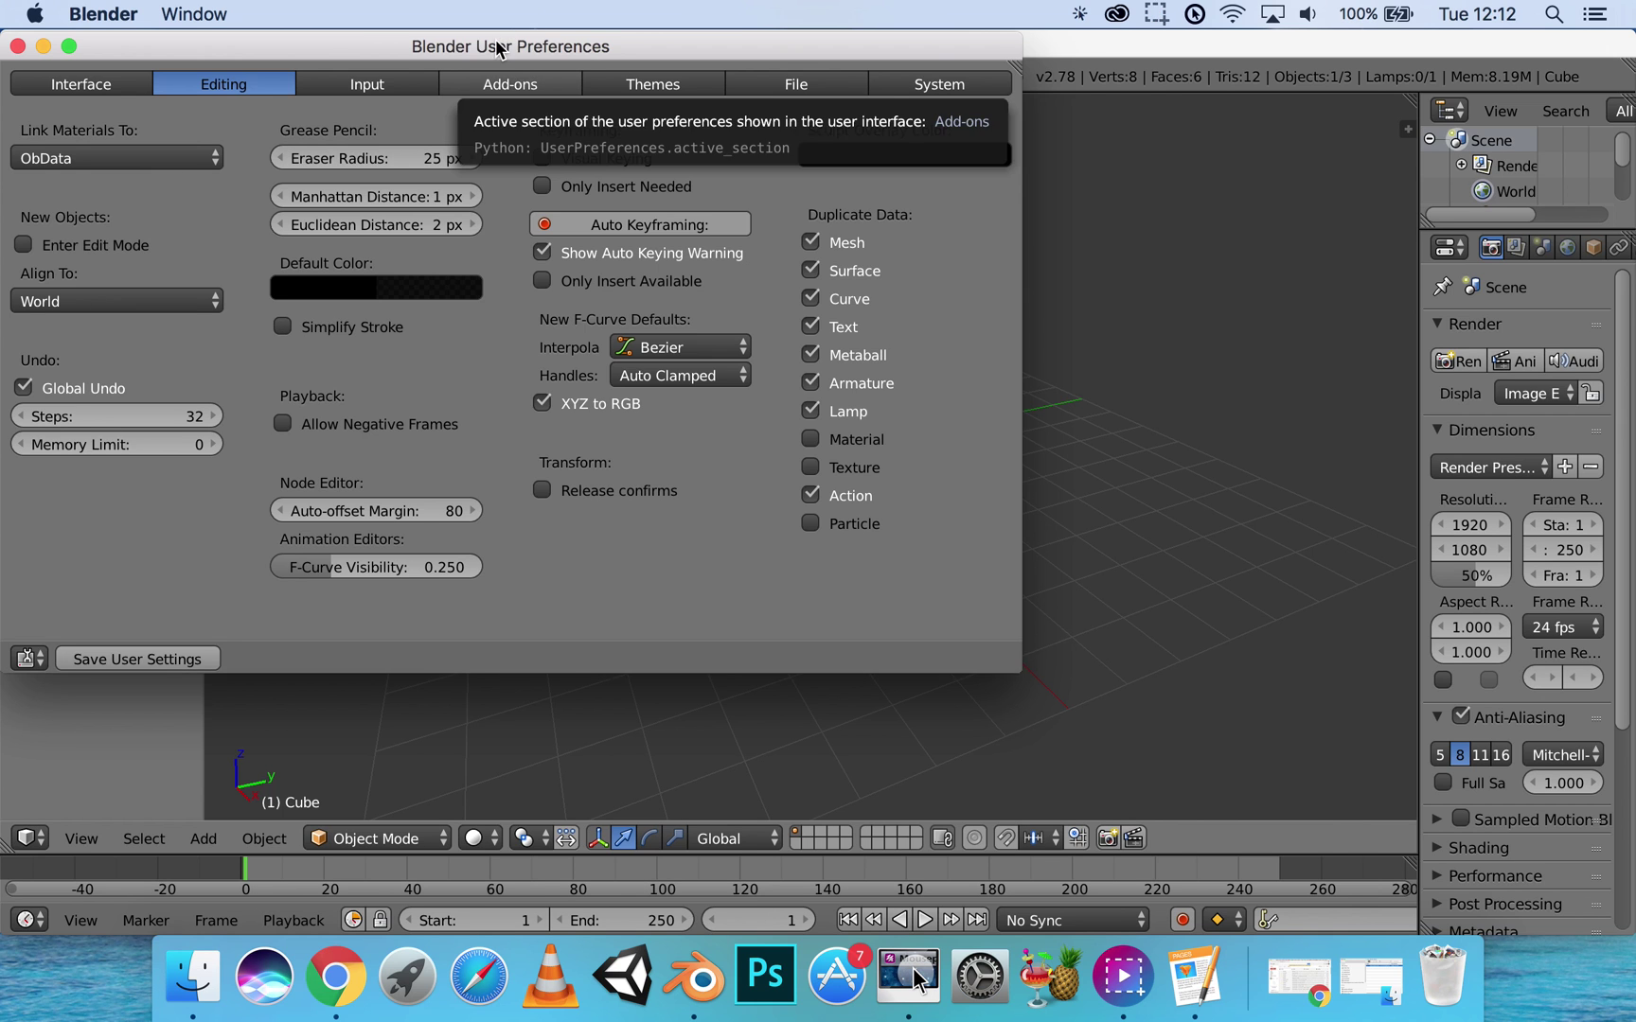
left_click_drag(497, 47, 658, 101)
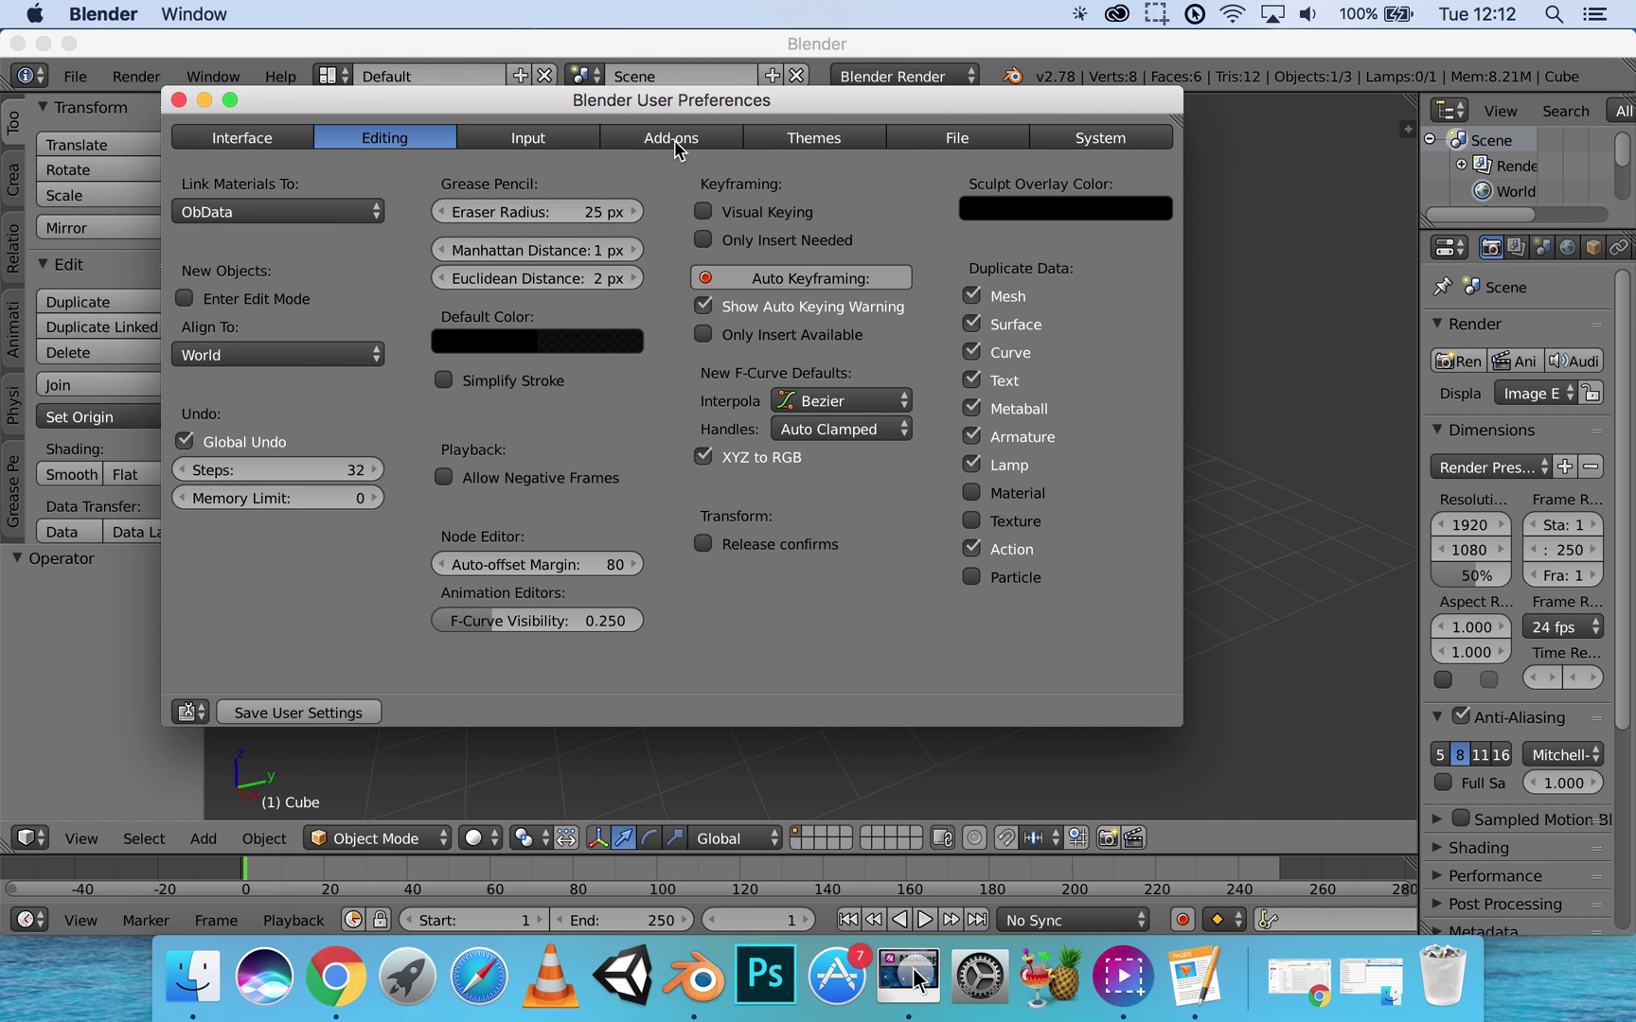
left_click(519, 140)
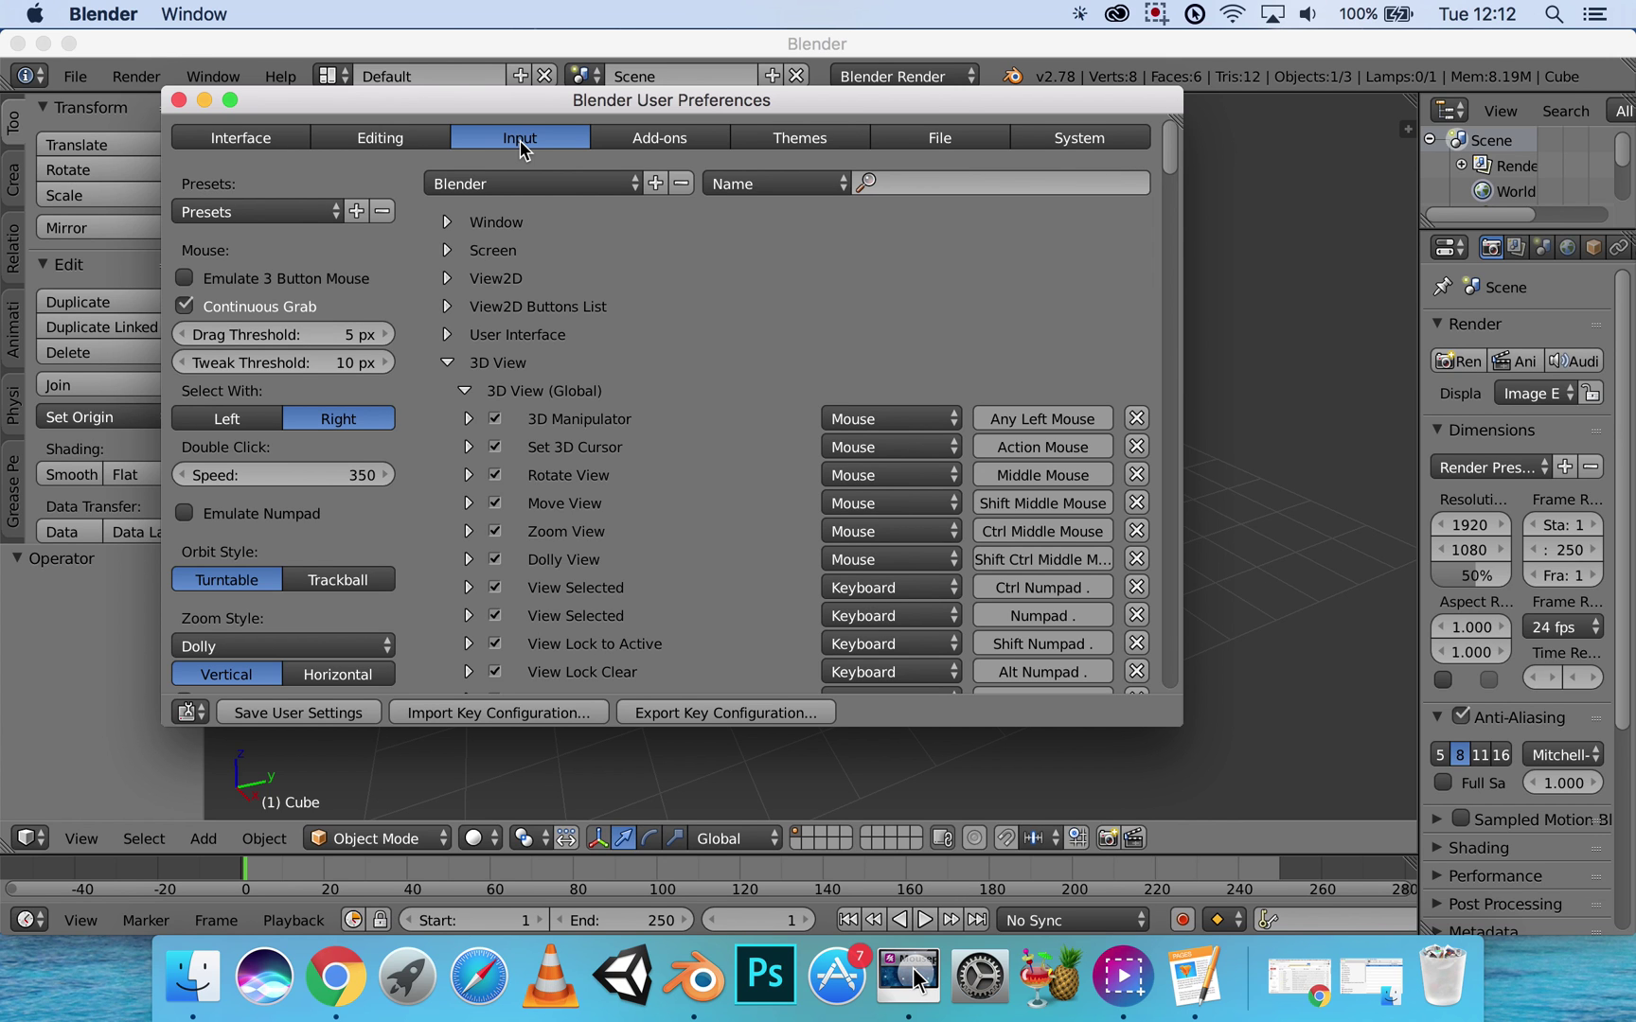
Step: Set Select With to Left in the Input preferences
left_click_drag(529, 101, 571, 114)
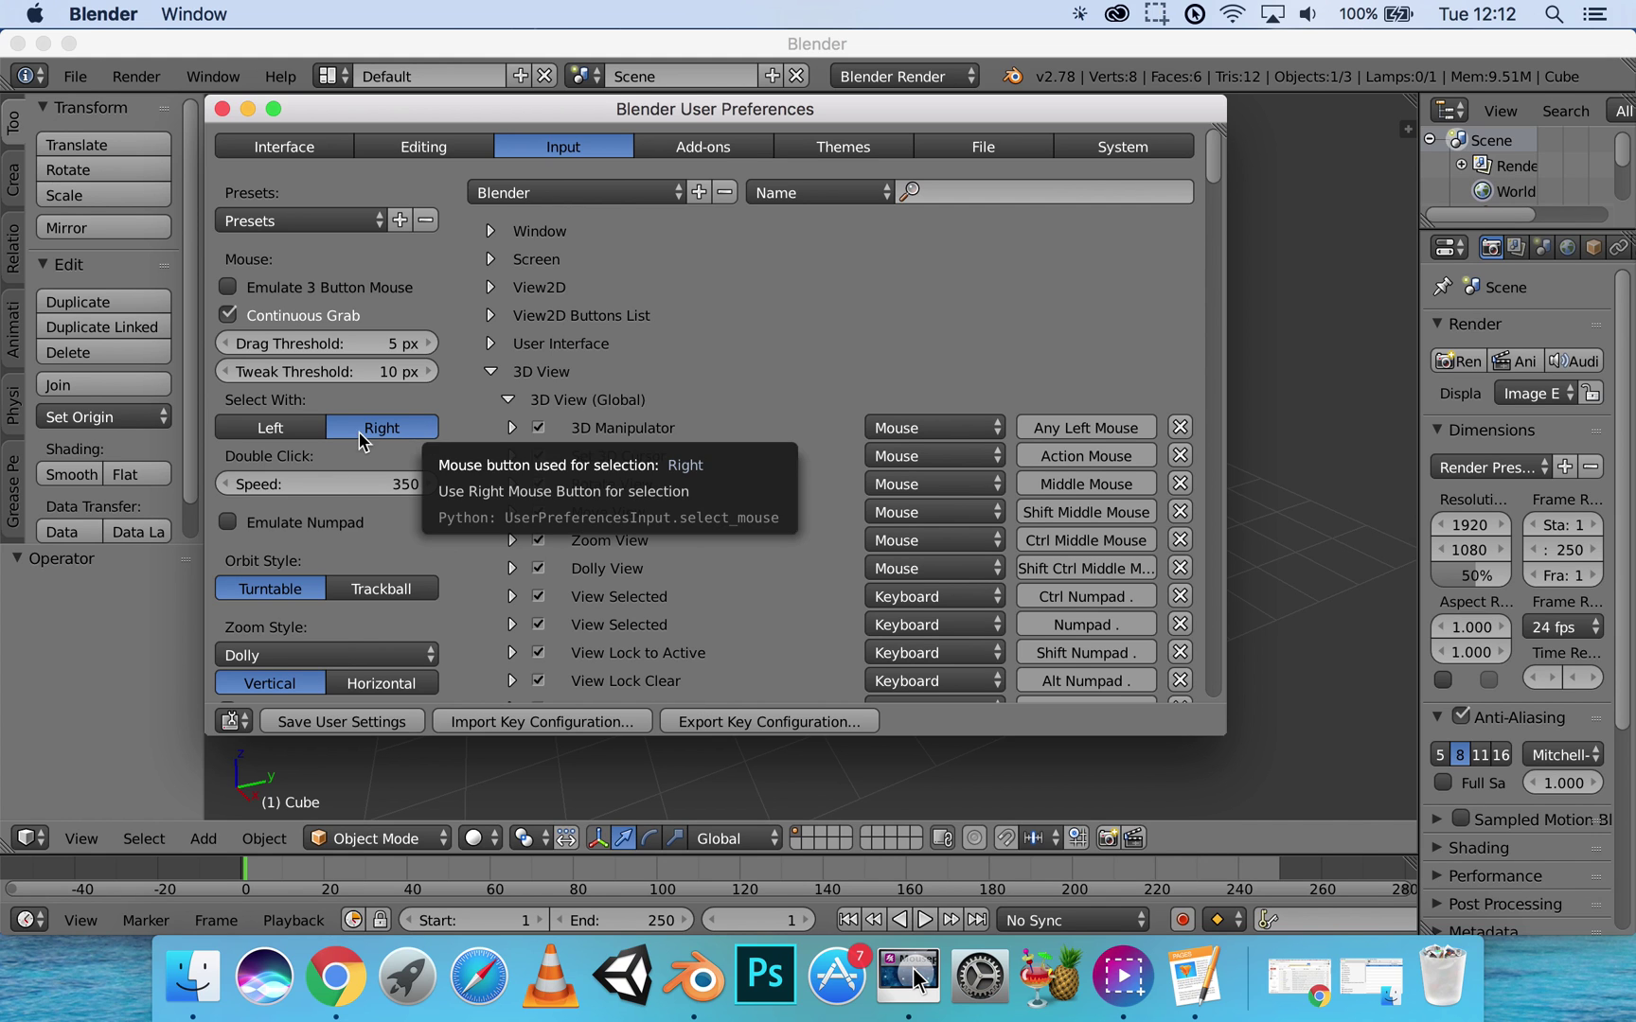
left_click(273, 435)
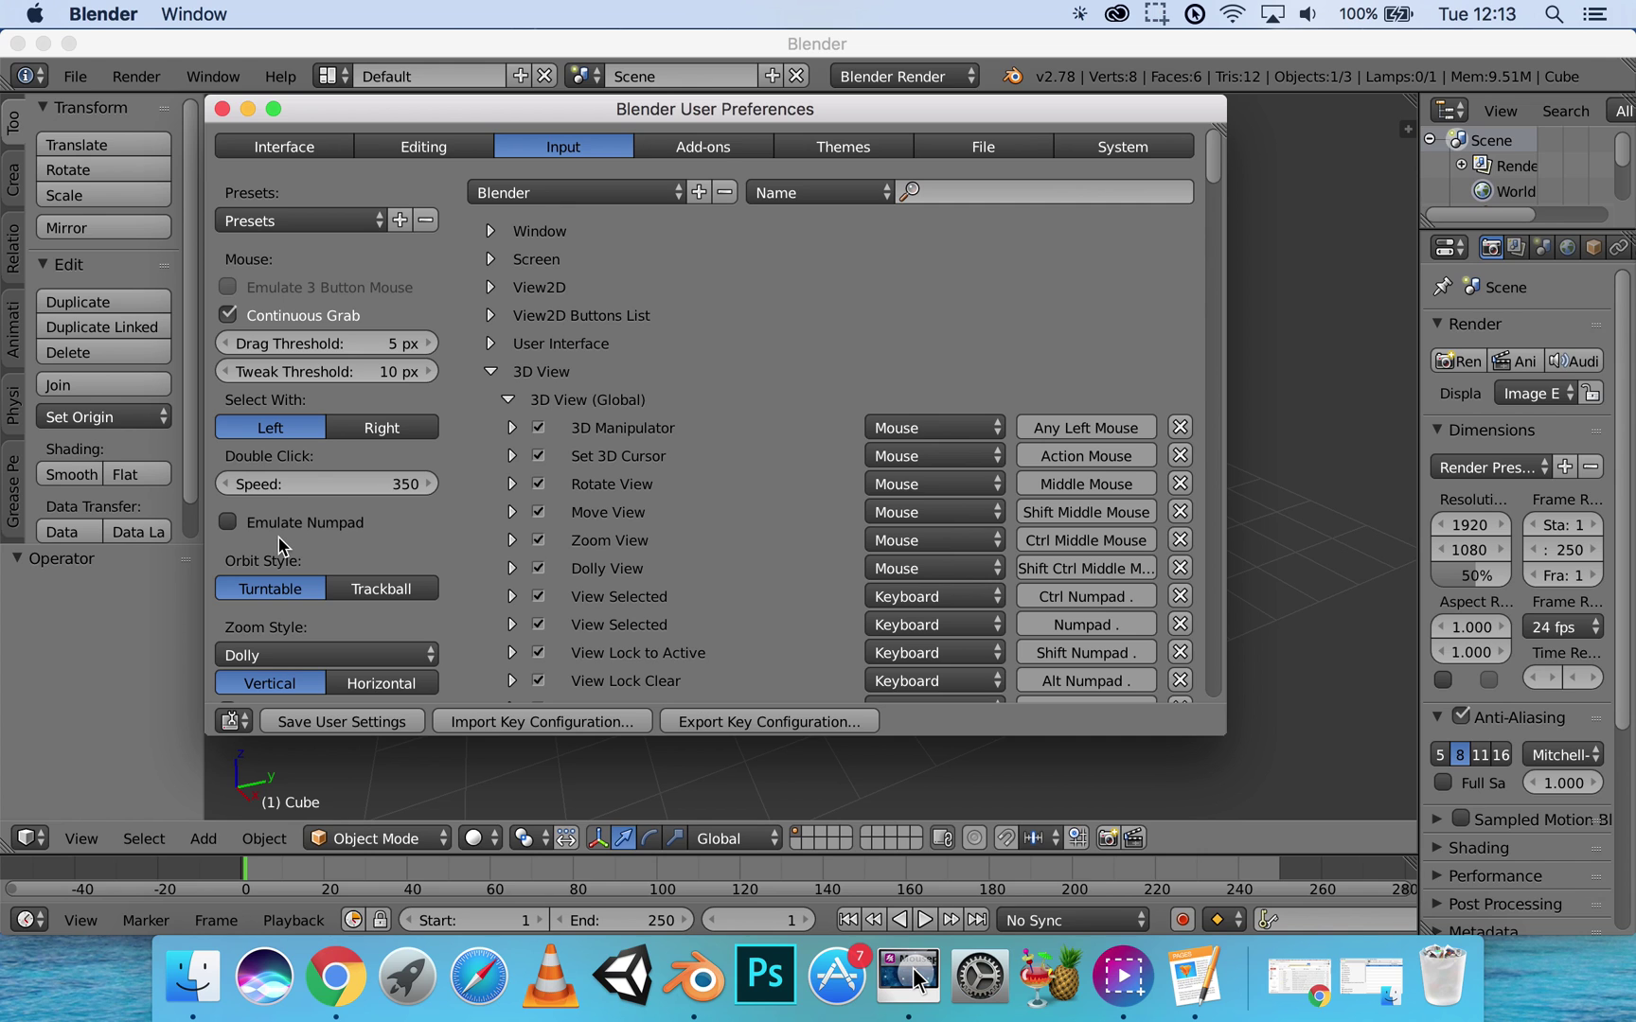
Step: Enable Emulate Numpad, then collapse and re-expand the 3D View keymap category
left_click(227, 524)
scroll(545, 519, "down", 1)
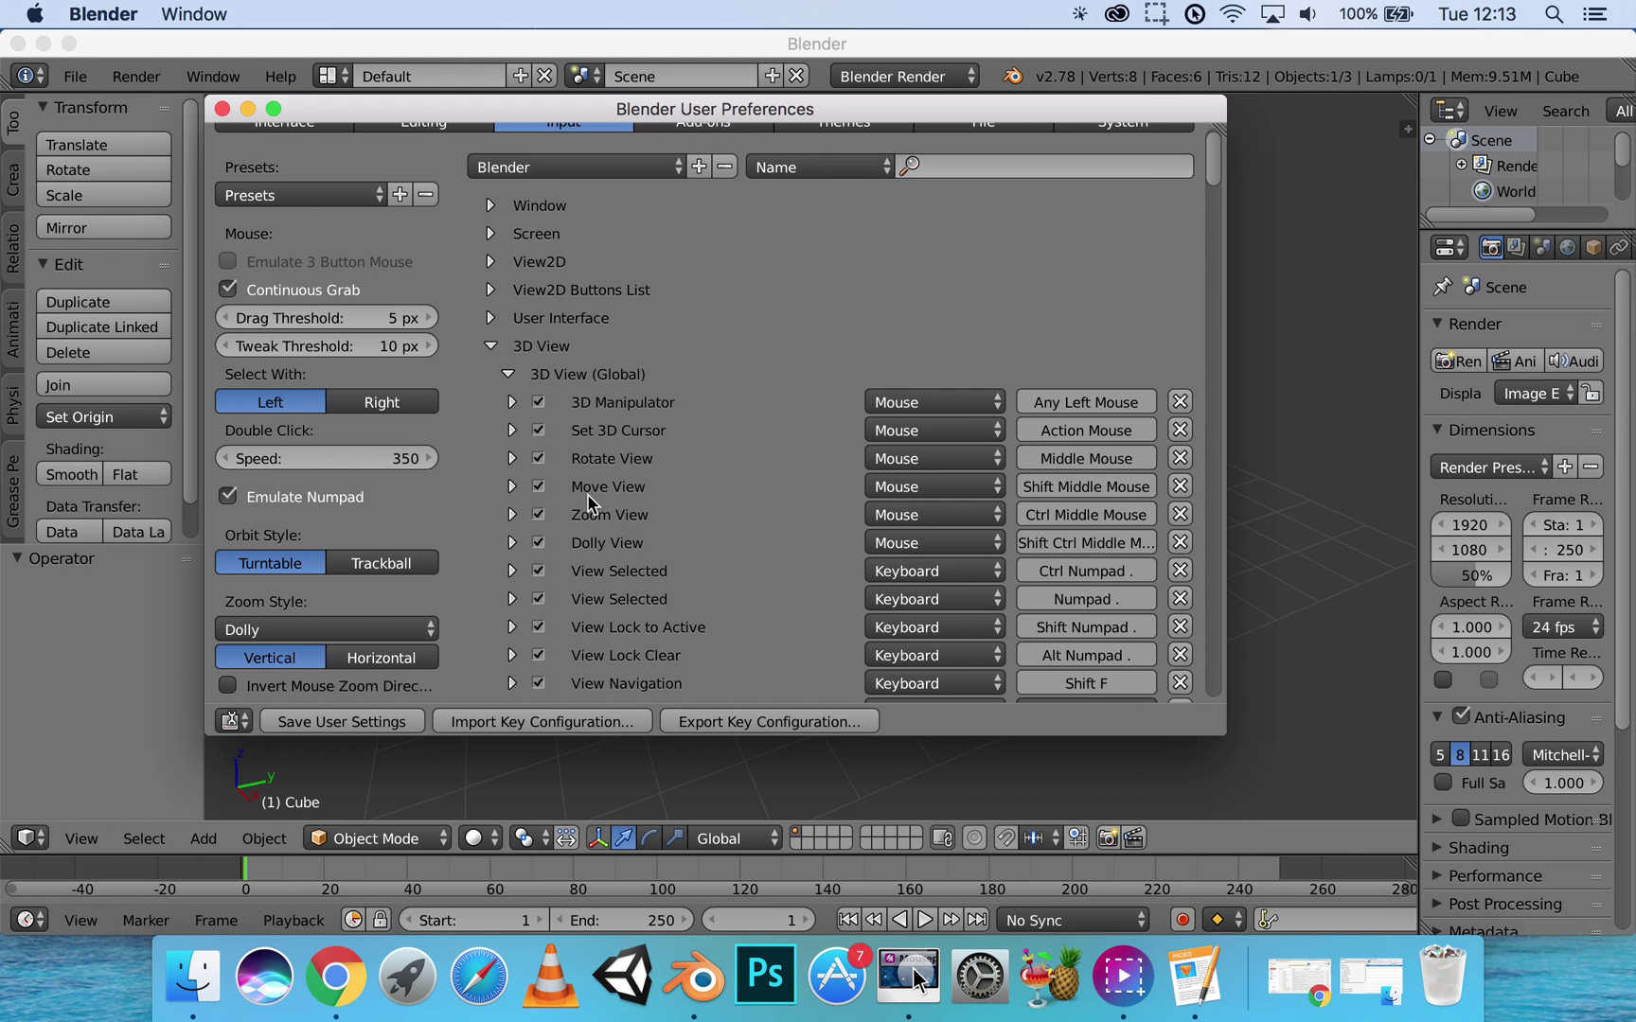
left_click(491, 347)
scroll(575, 368, "up", 1)
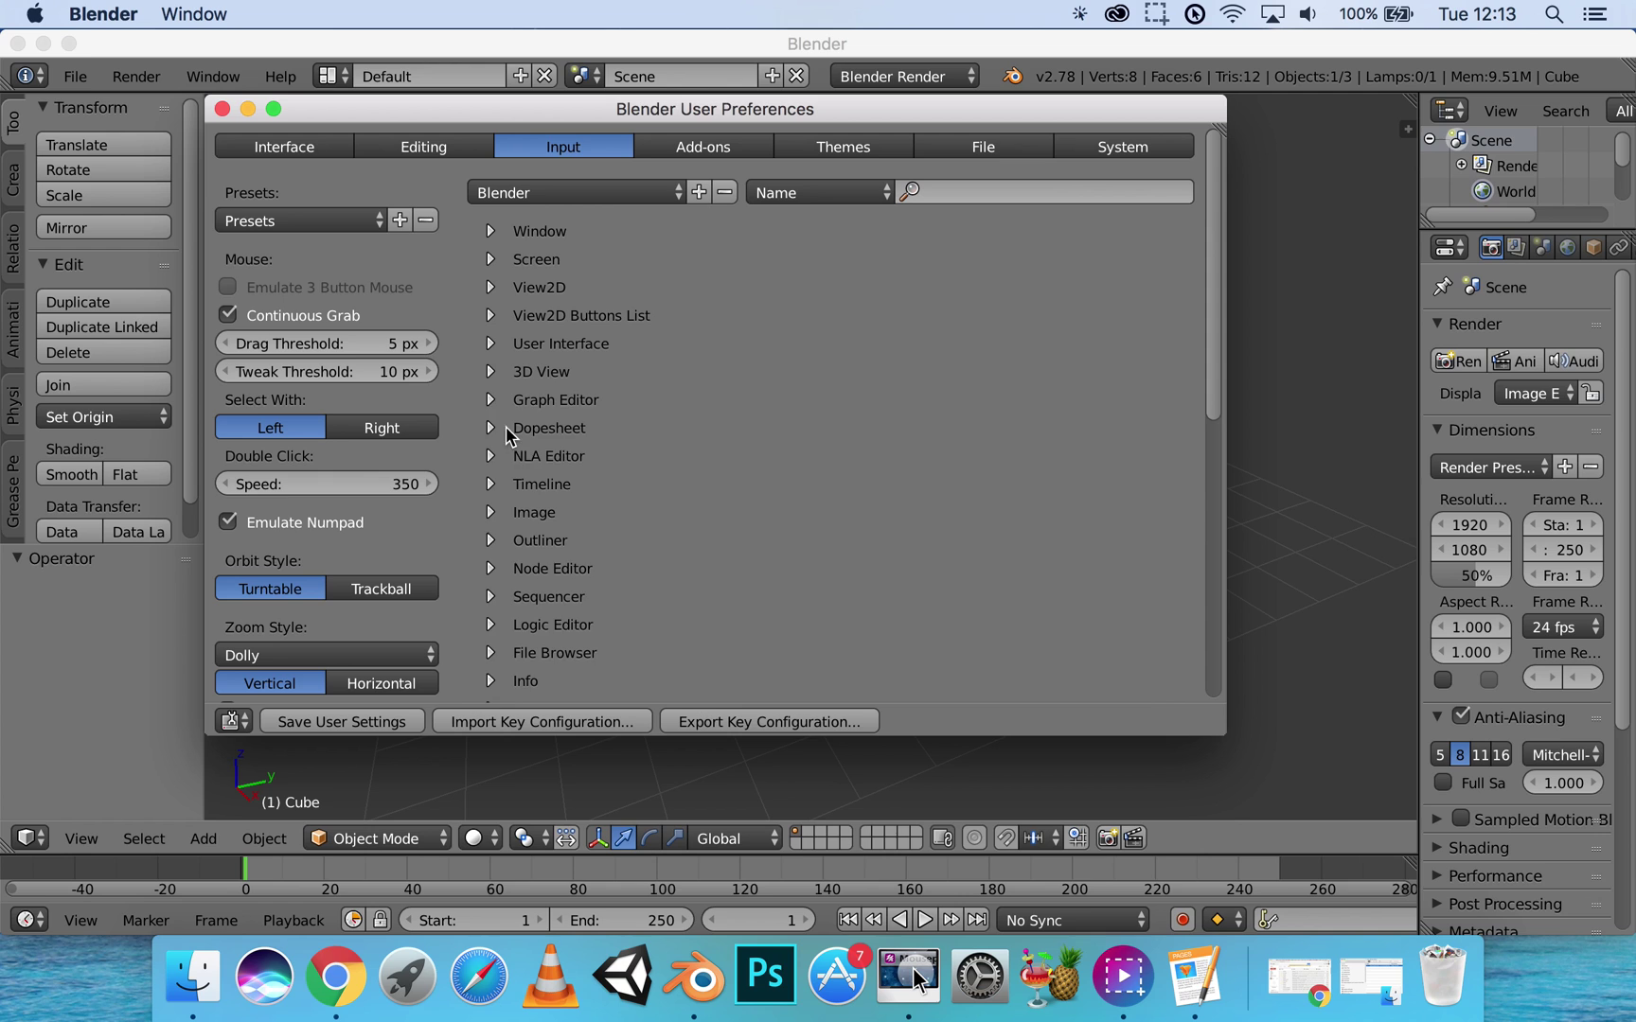
left_click(489, 371)
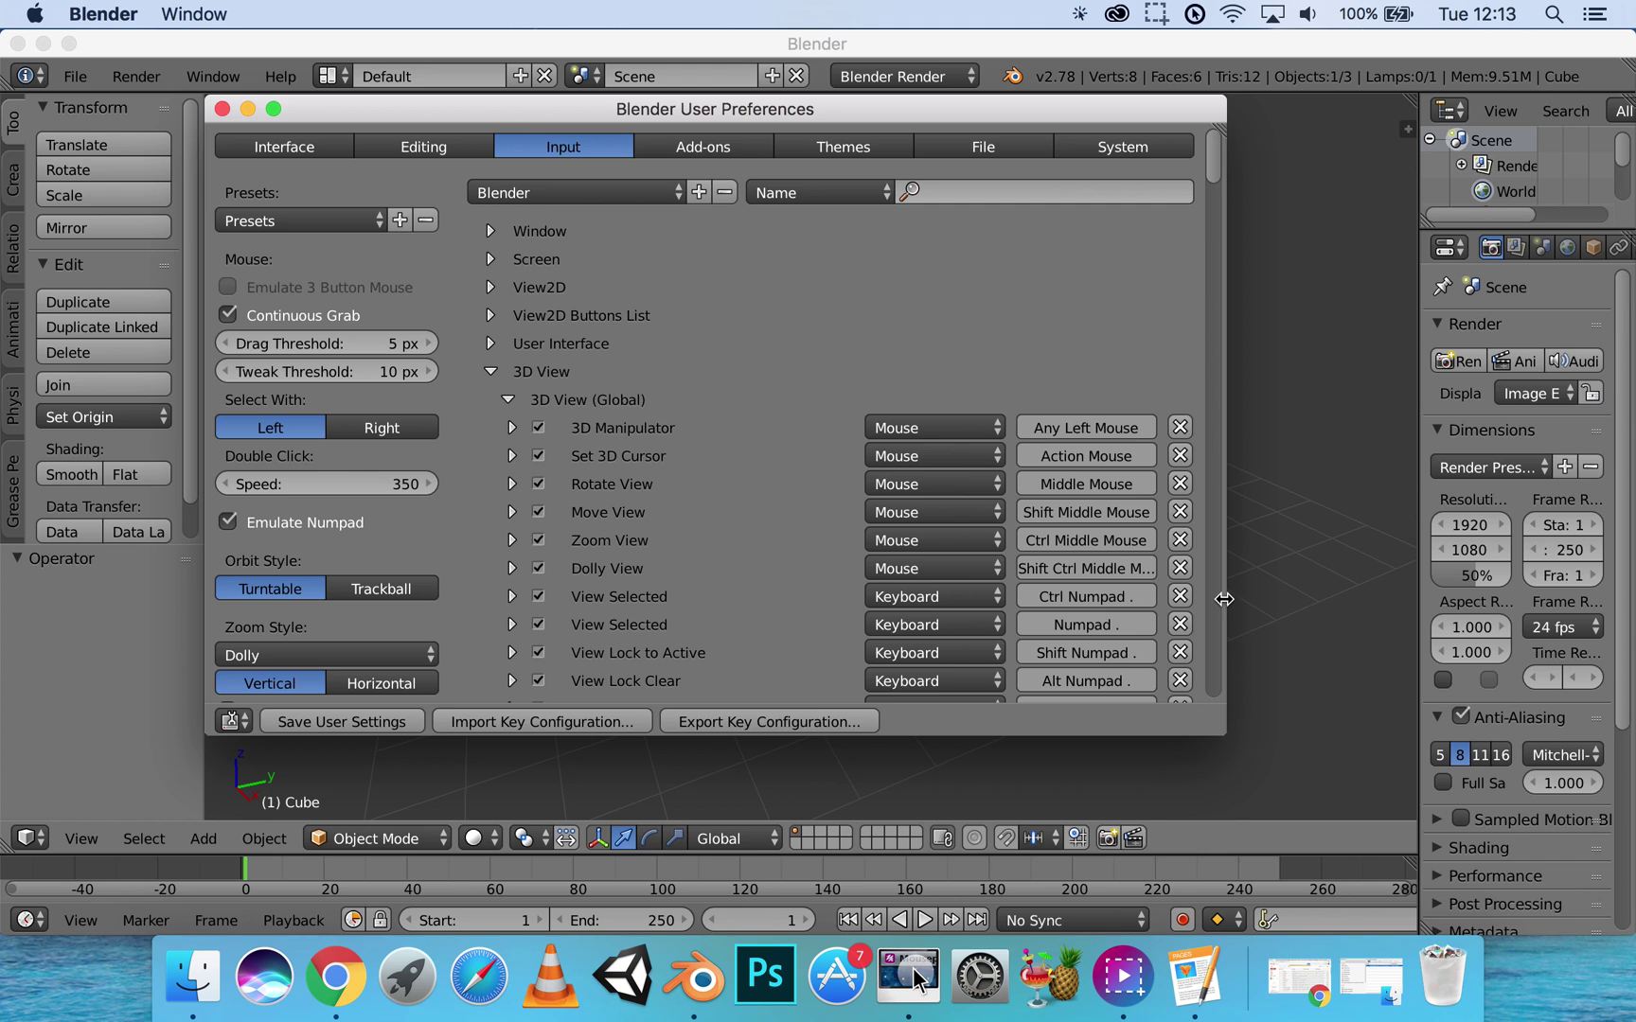
Step: Map View Selected to Shift F and save user settings, then restore the 3D View defaults
left_click(1049, 607)
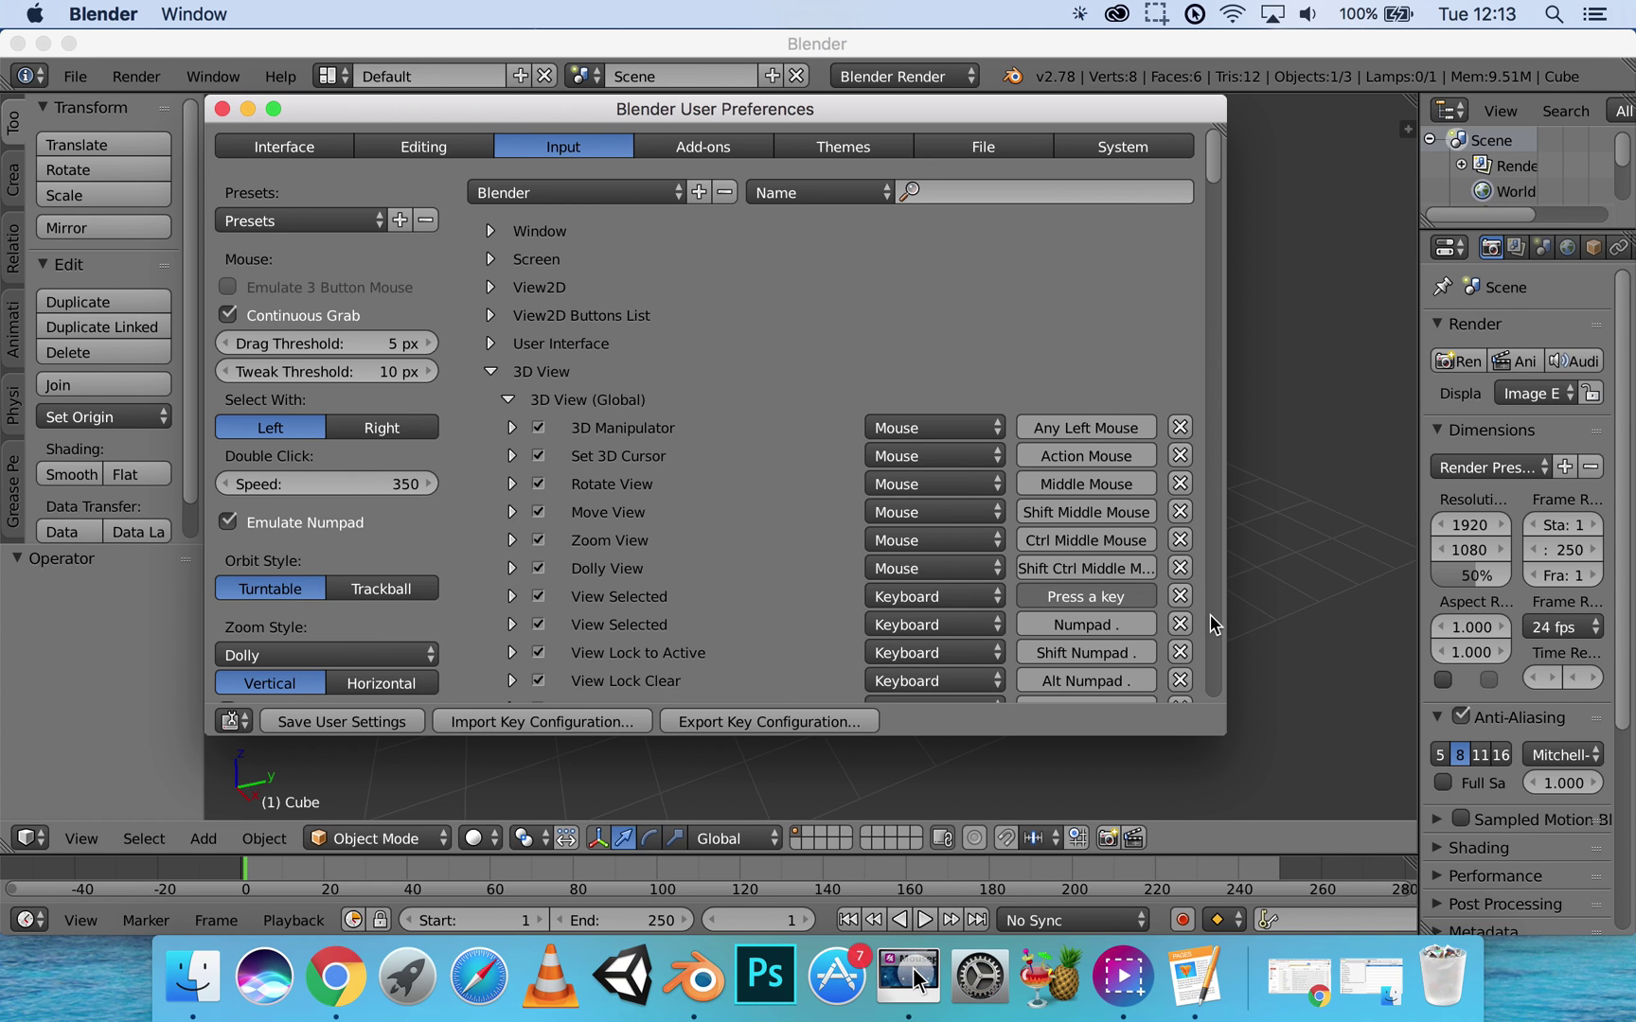
key("shift+f")
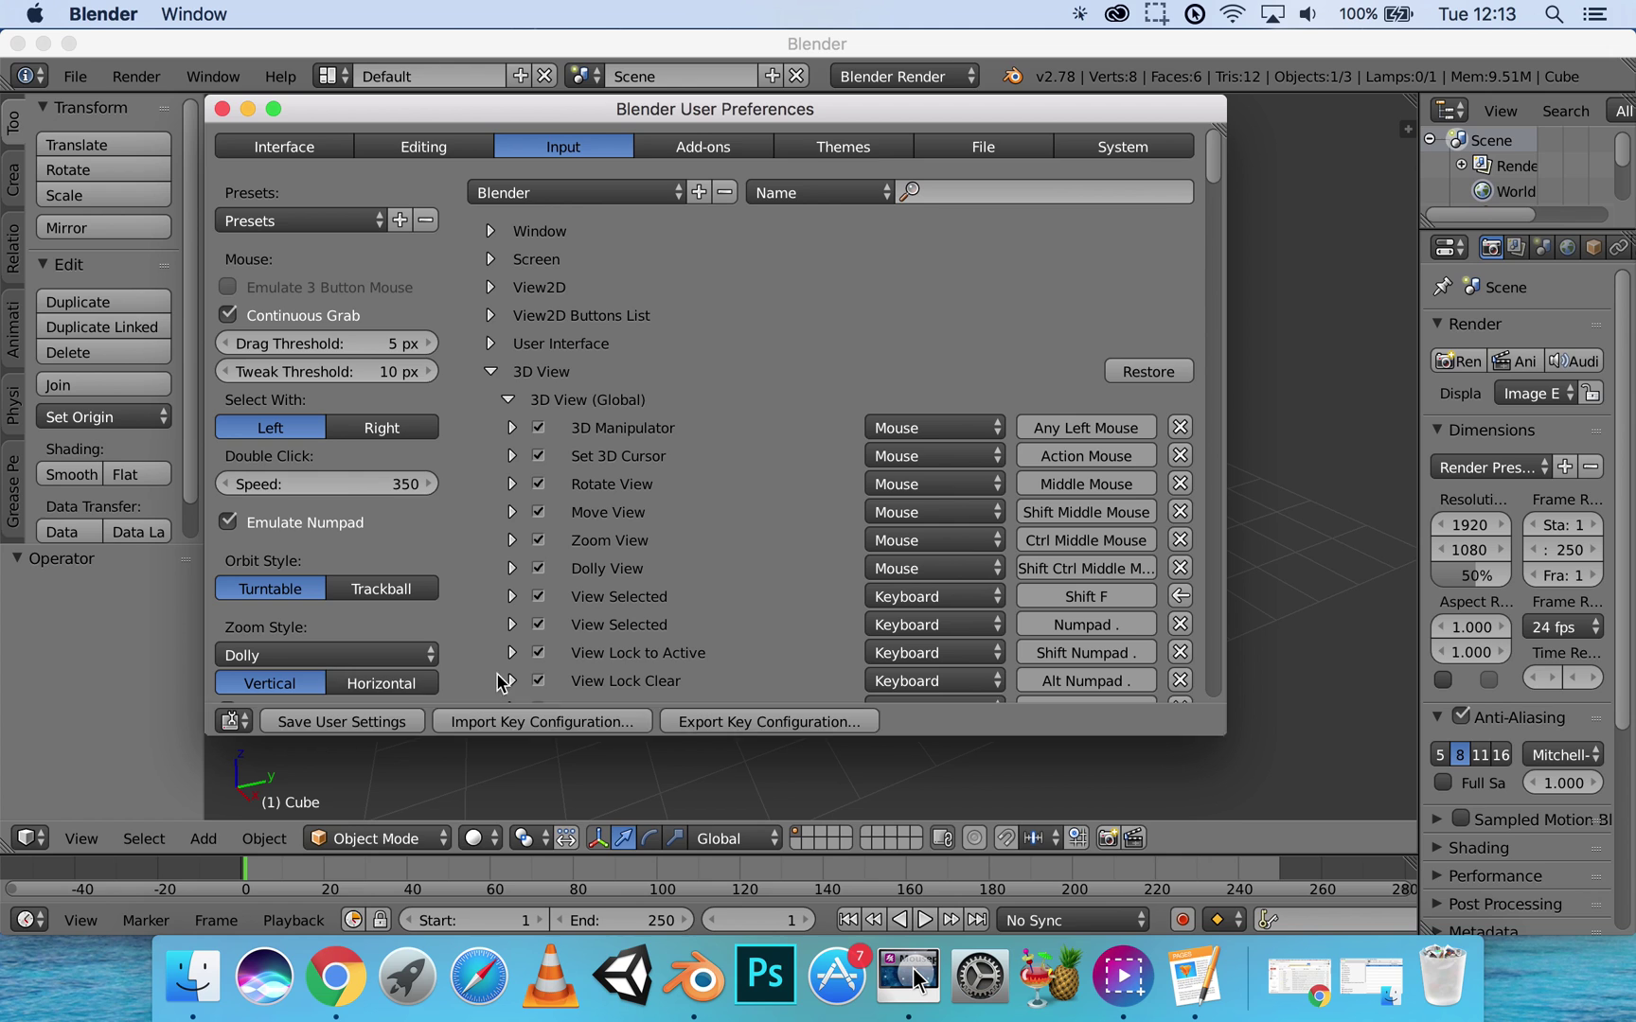
left_click(361, 722)
left_click(1138, 371)
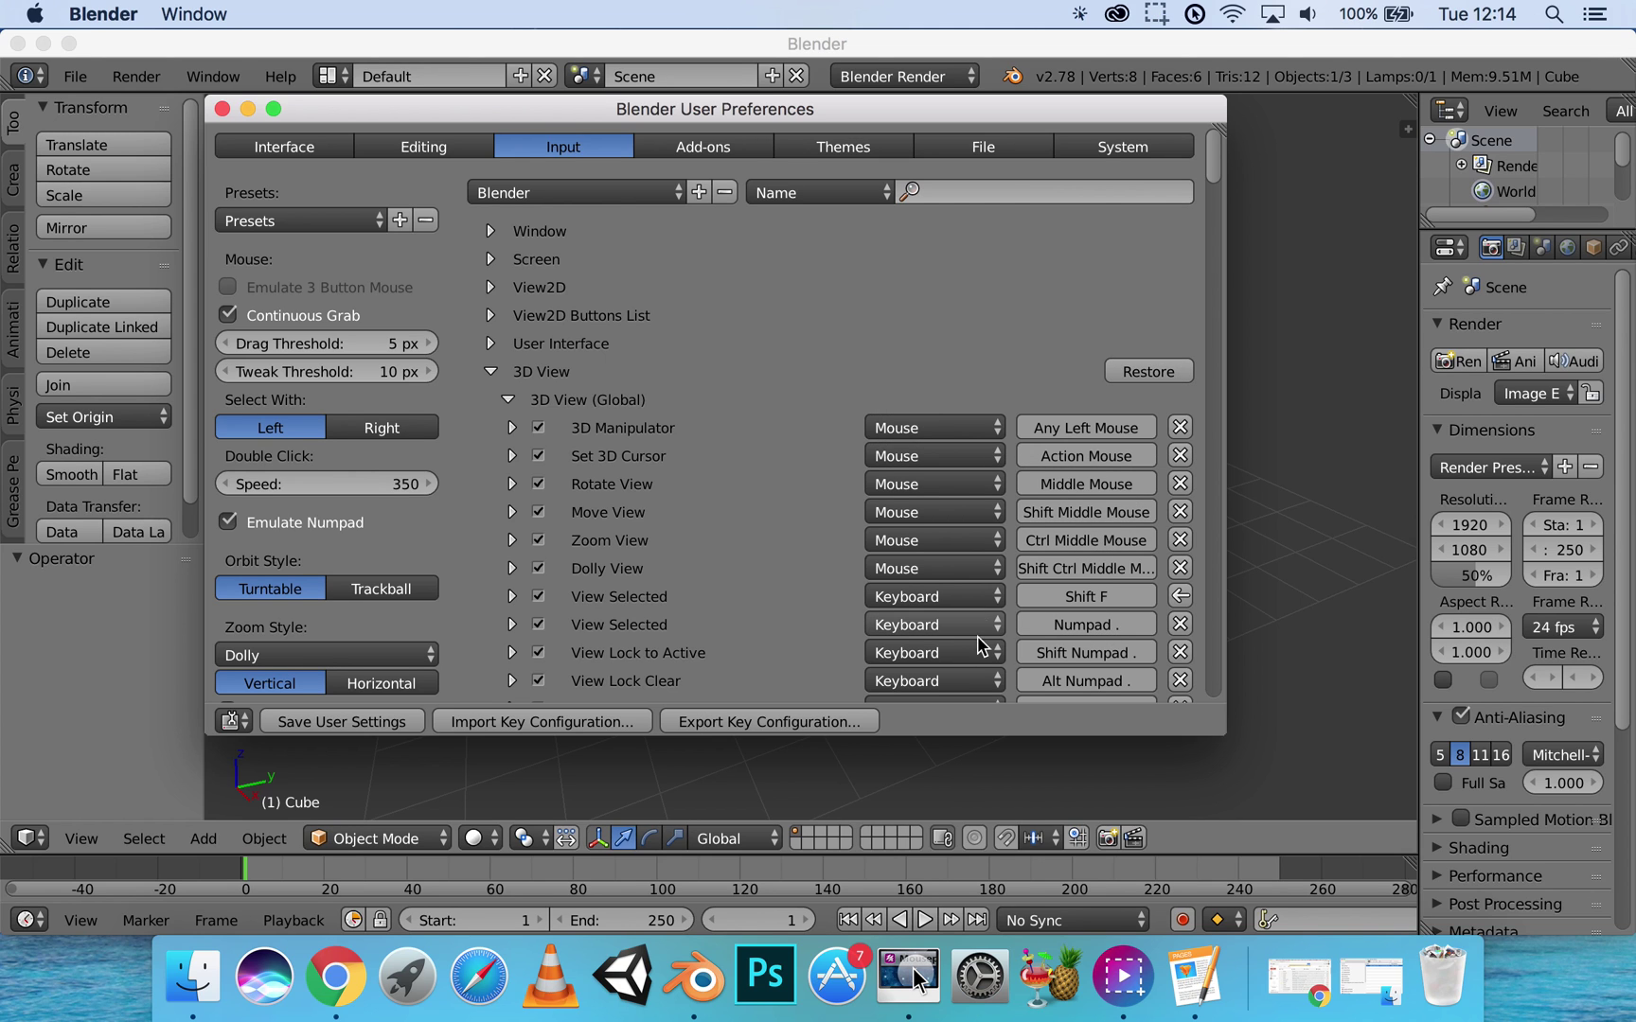
left_click(1116, 370)
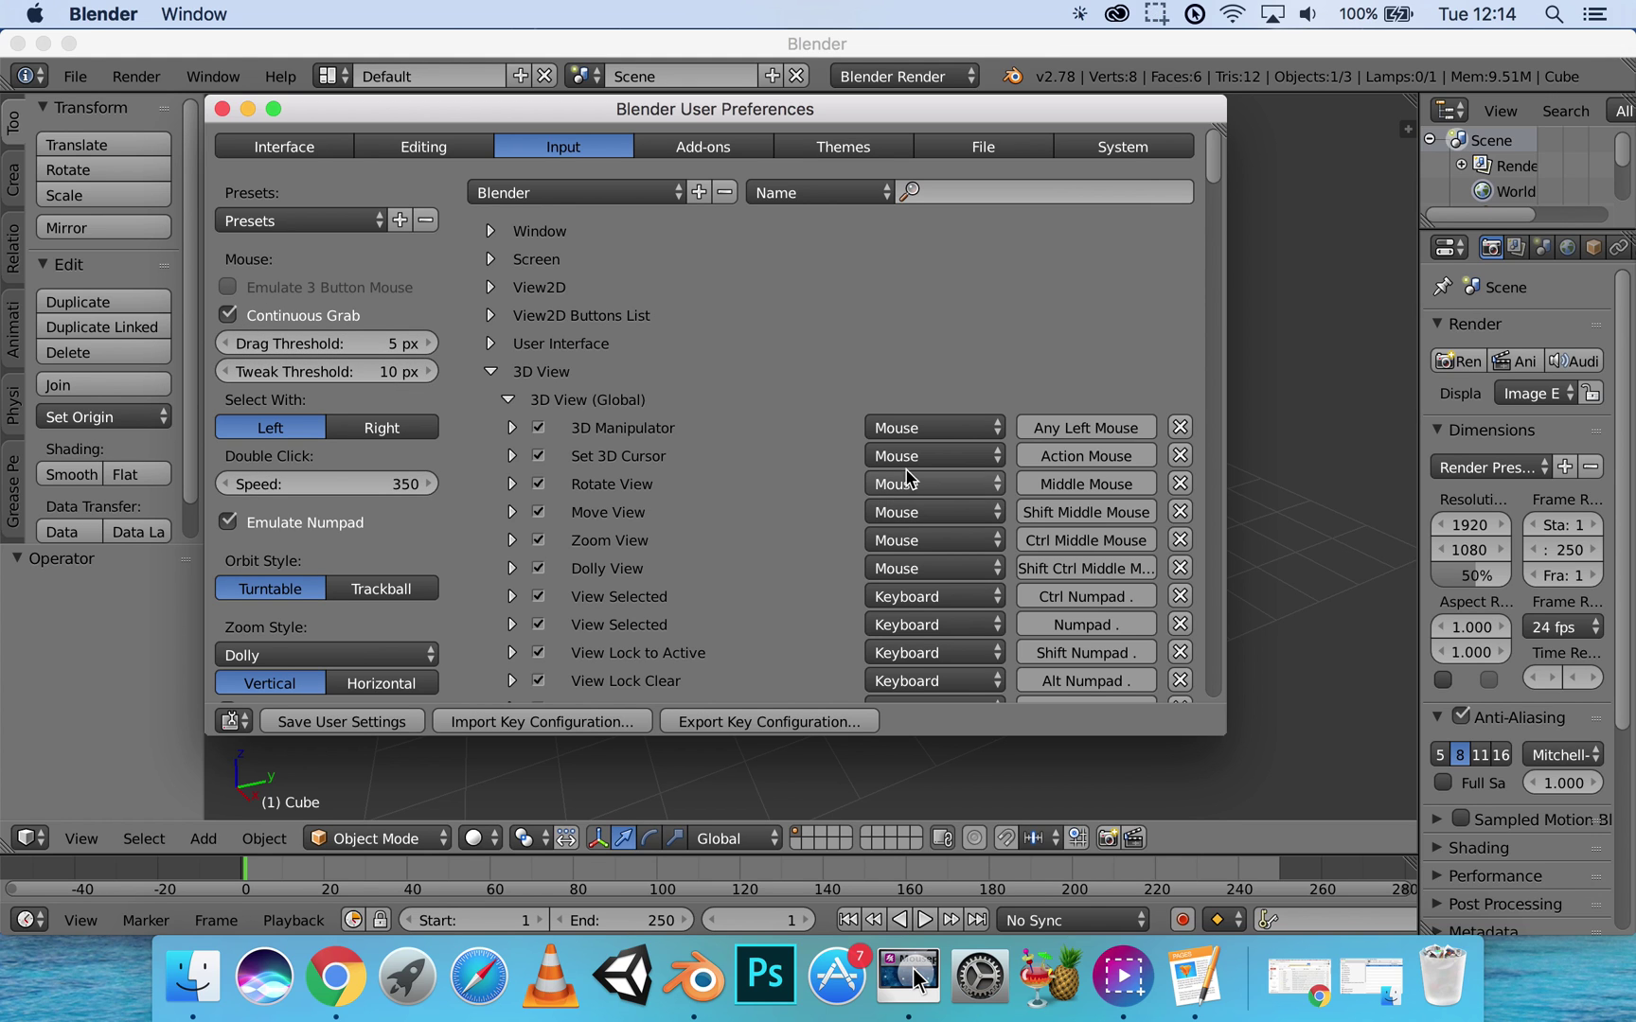
Step: Rebind View Selected to Shift F, save the user settings and close the preferences
left_click(1087, 599)
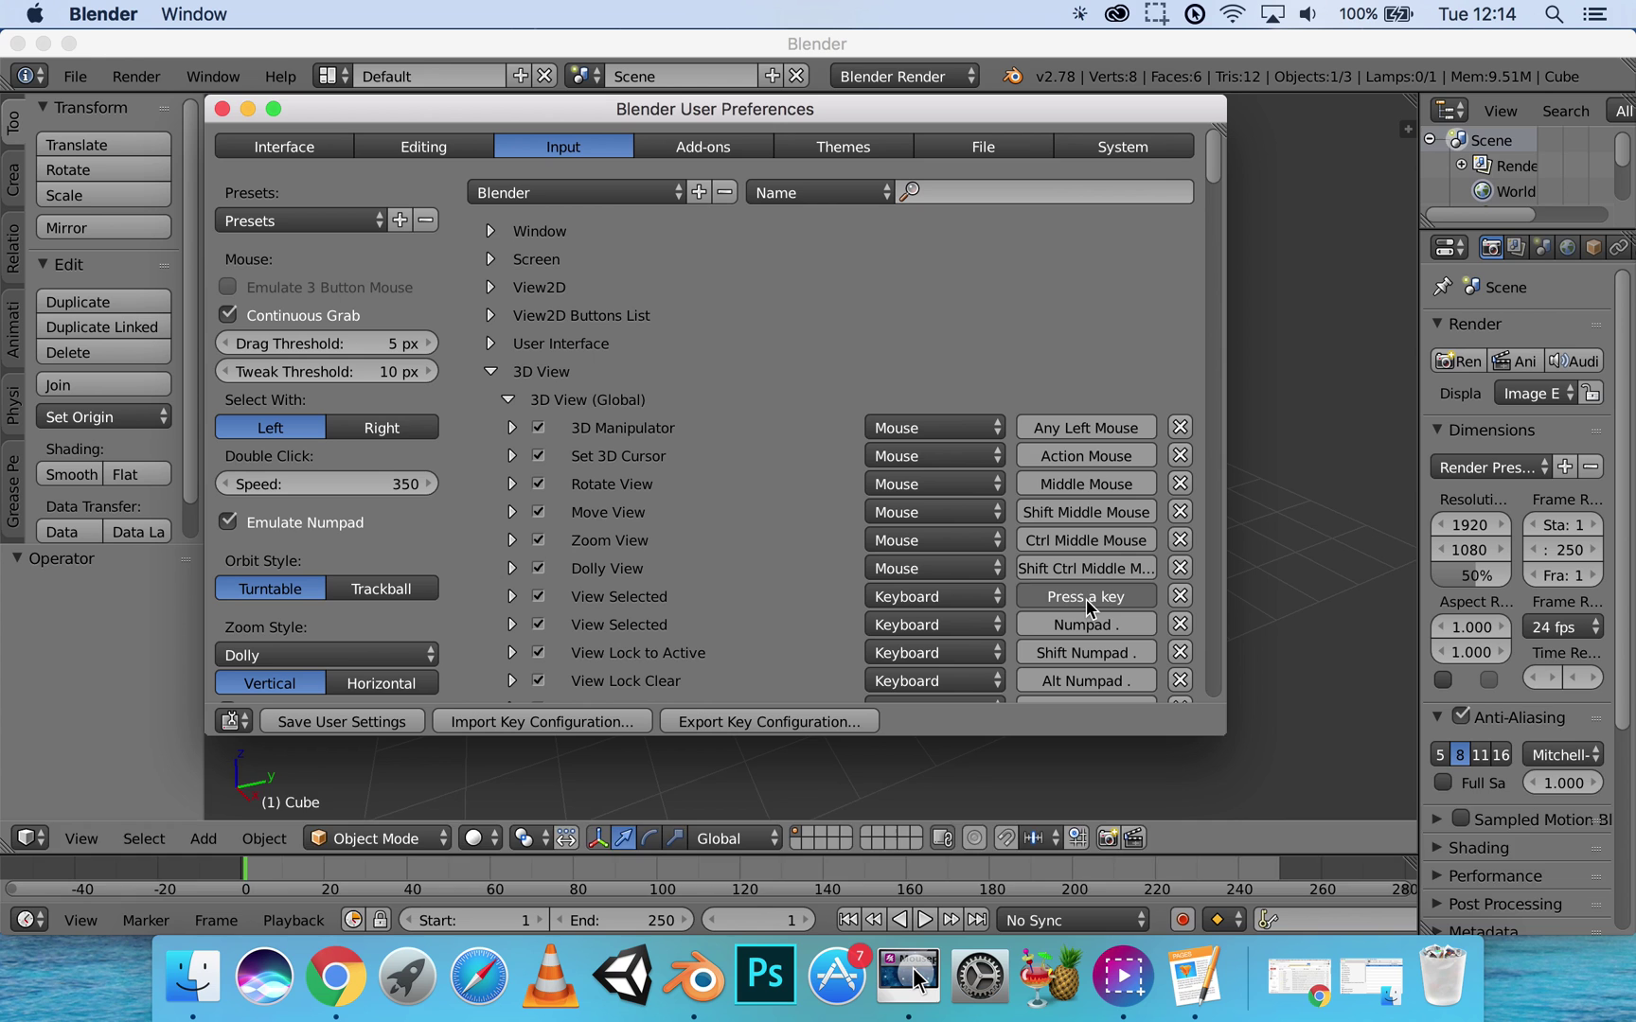
key("shift+f")
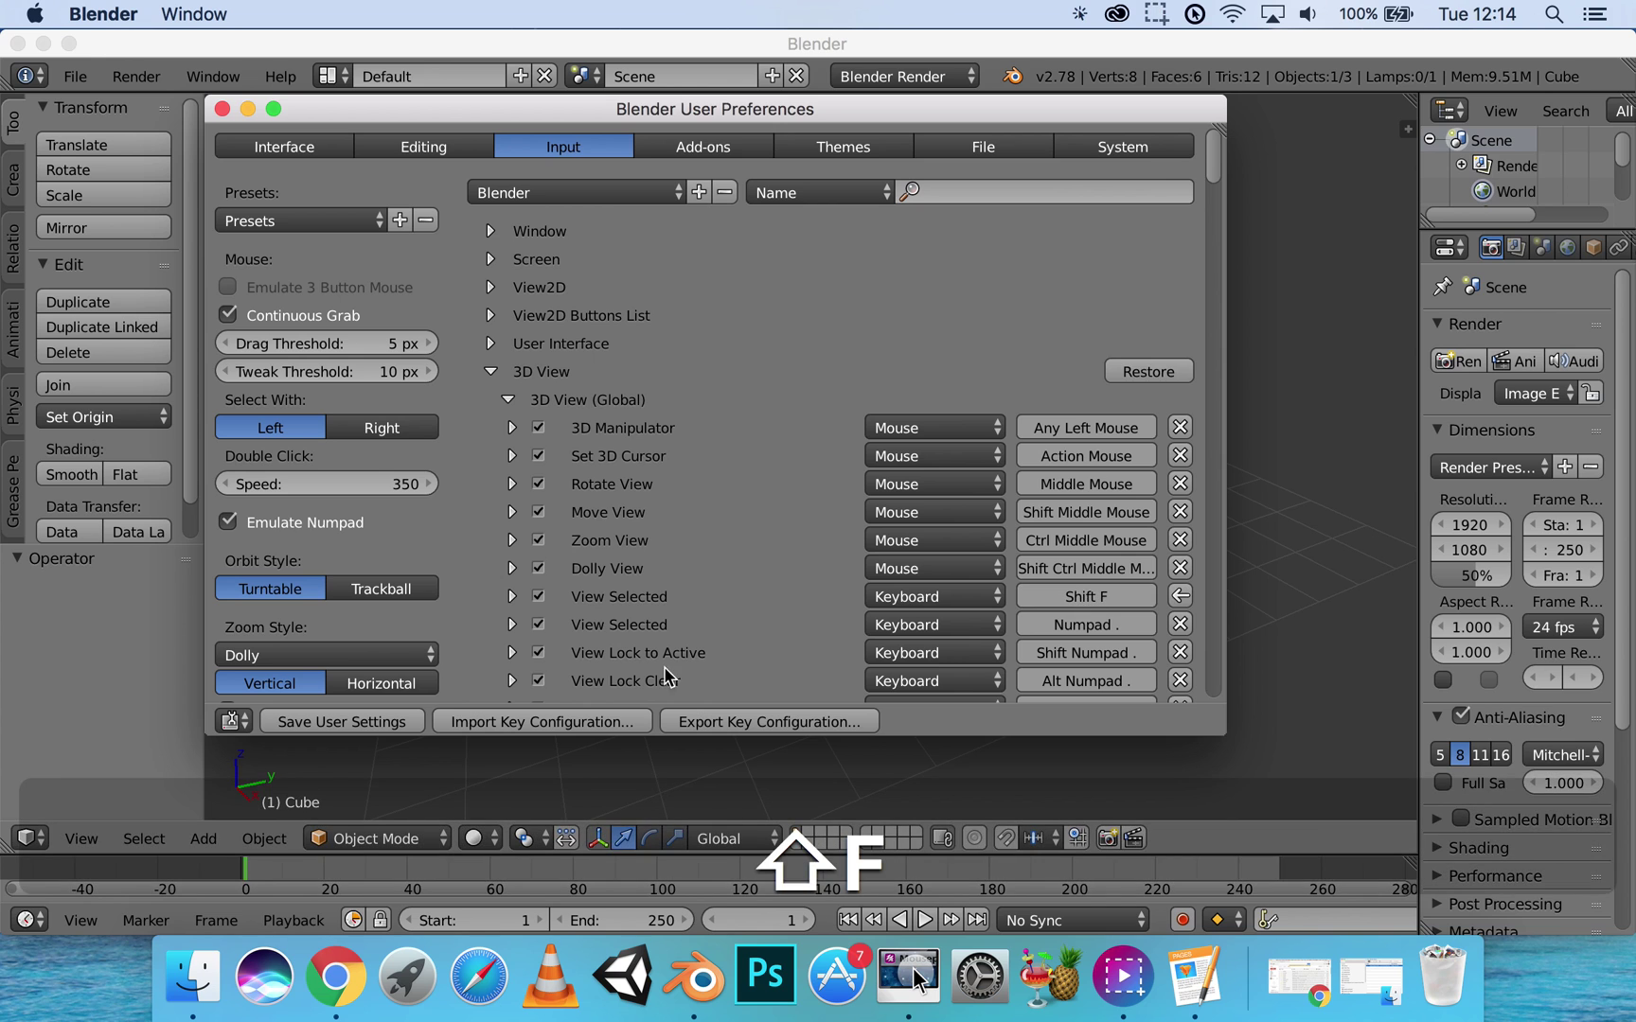
left_click(357, 716)
left_click(222, 110)
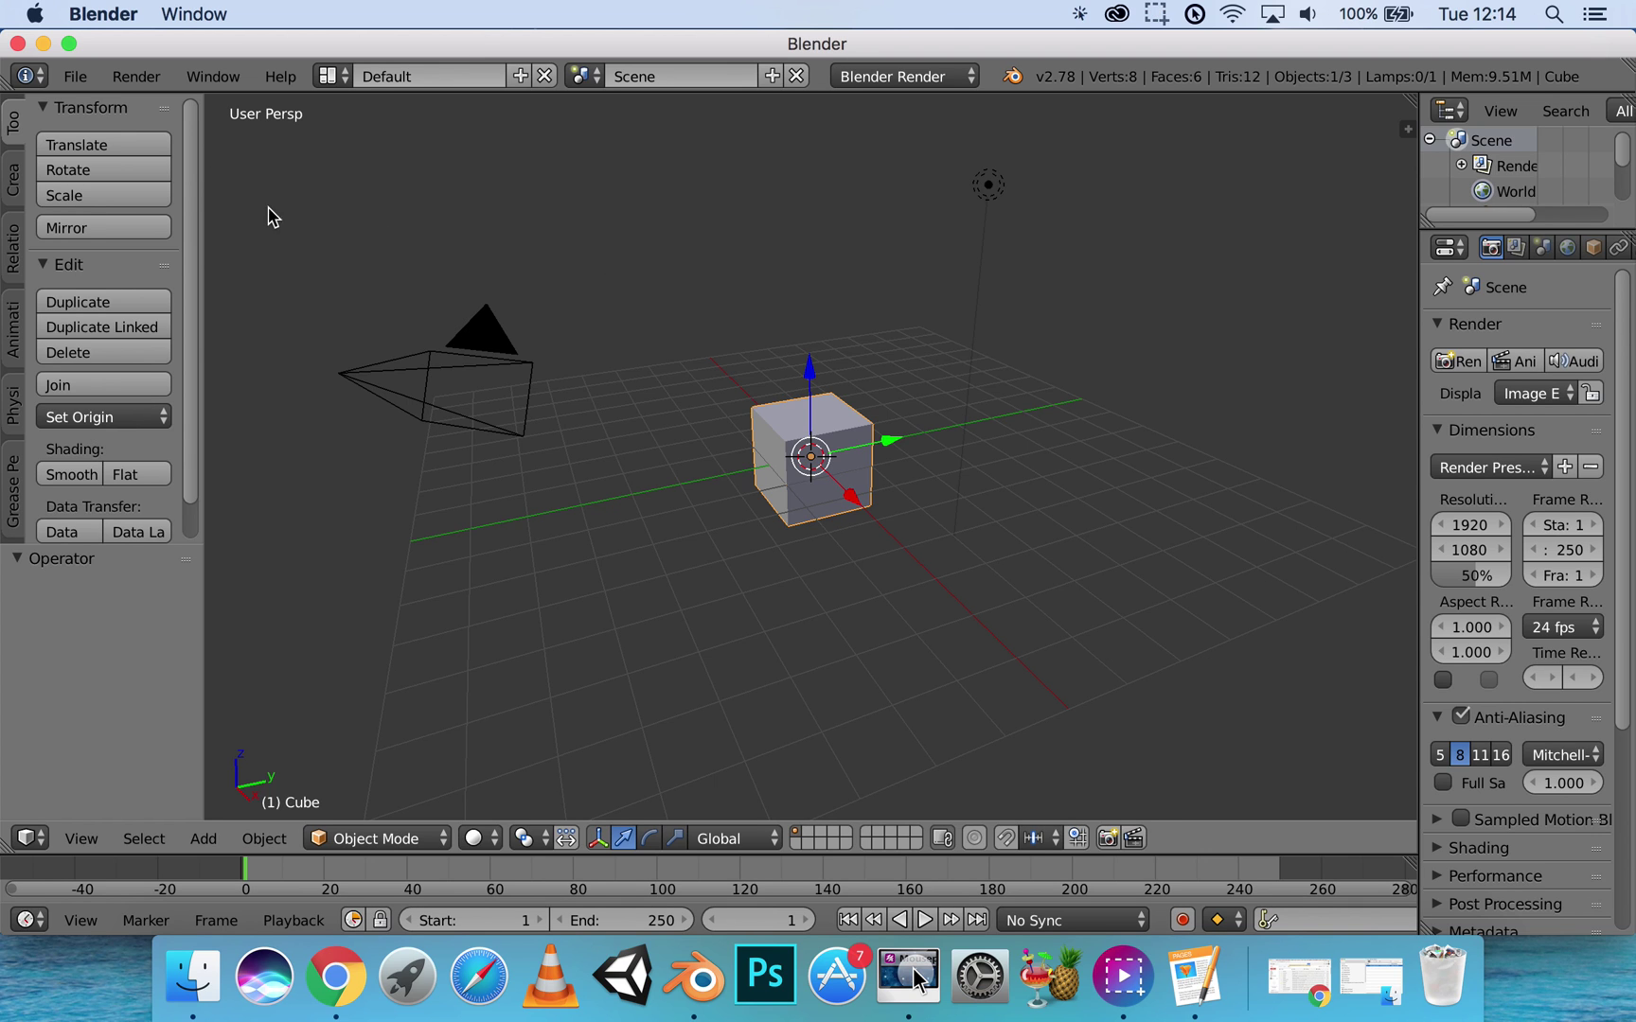
Step: Reset Blender with File > Load Factory Settings
left_click(74, 77)
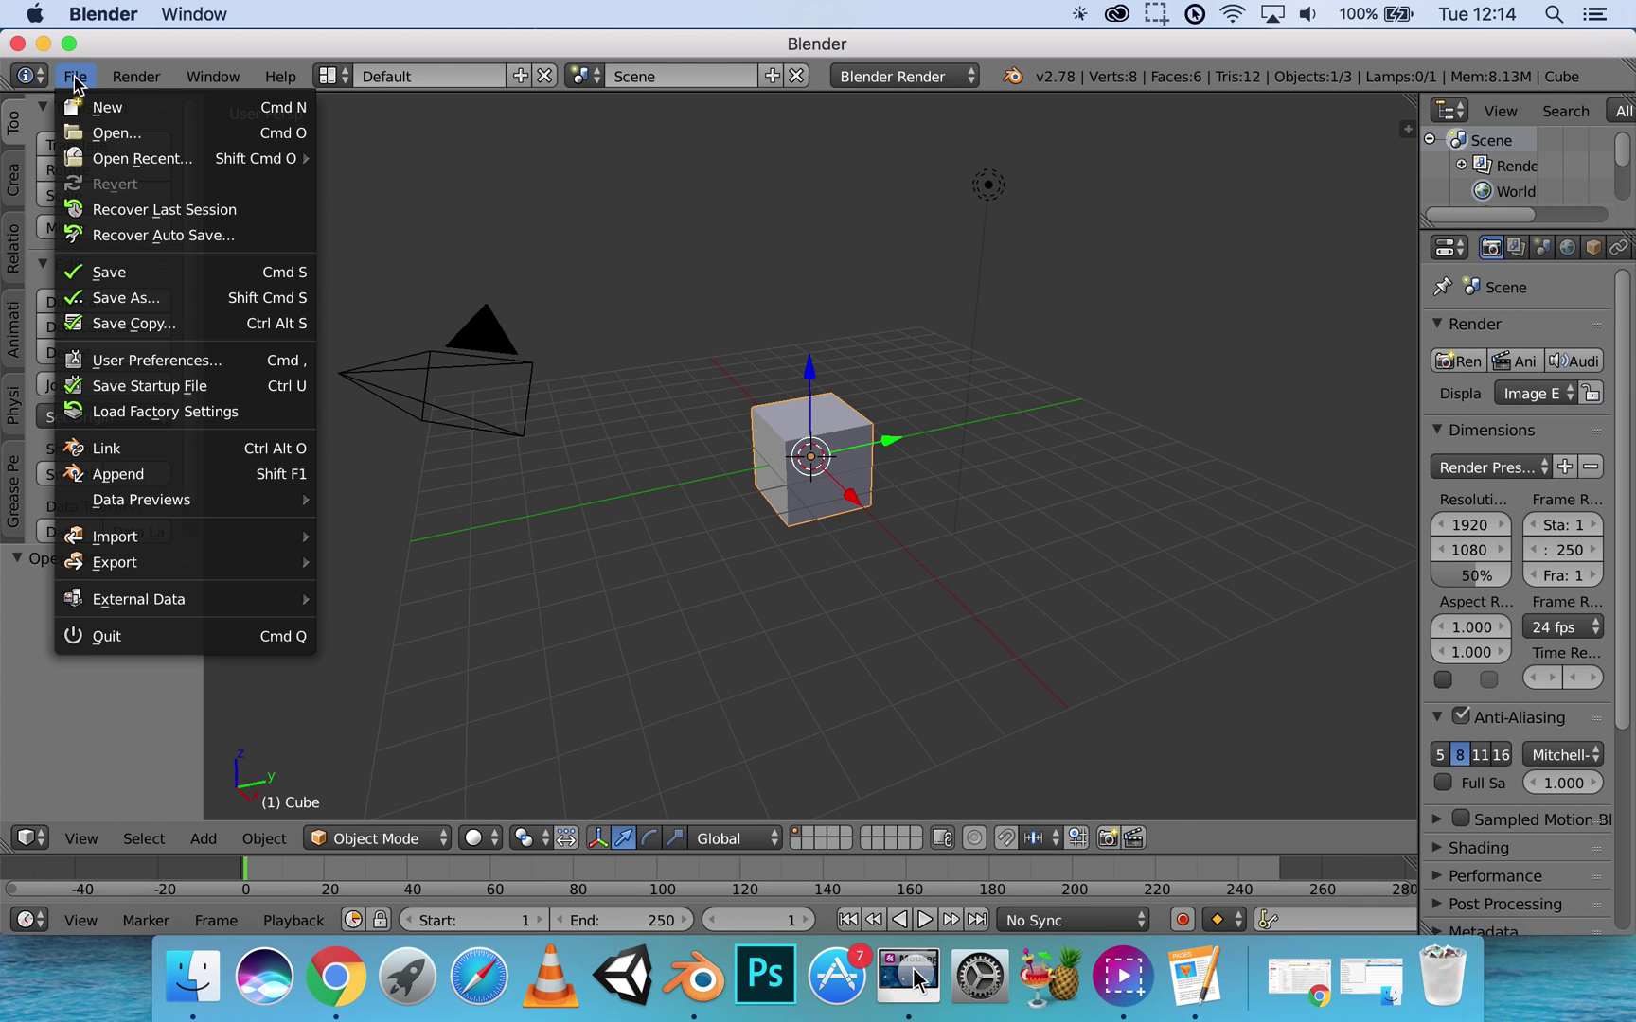
left_click(209, 413)
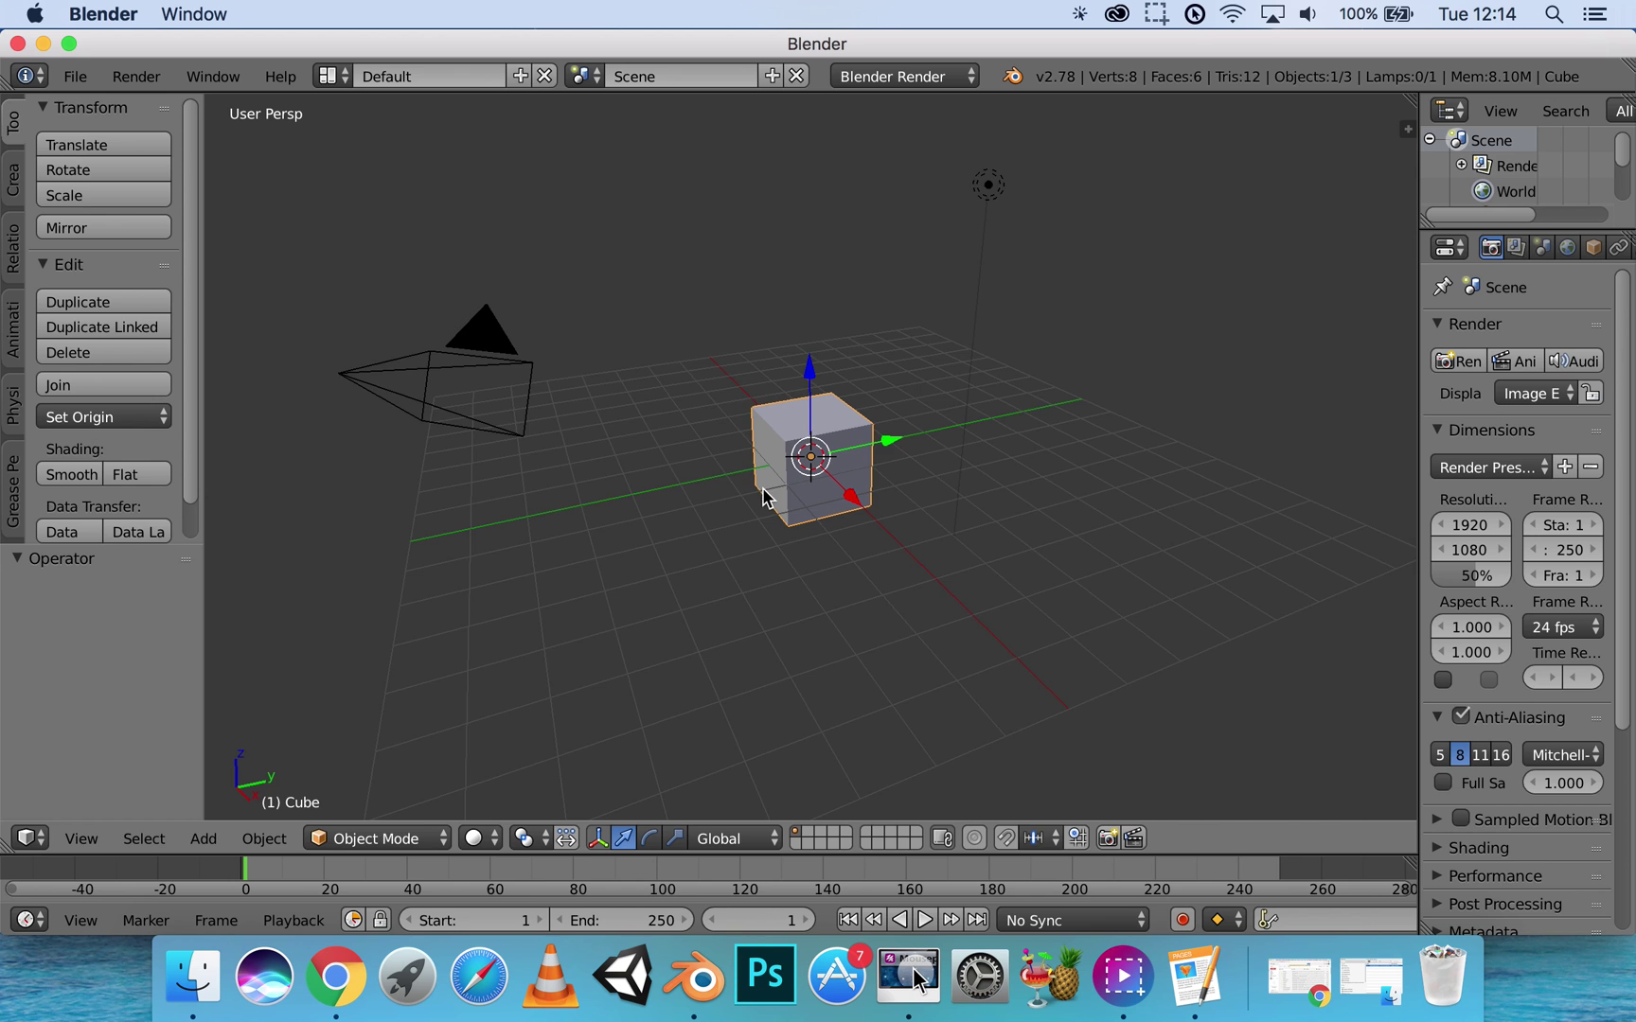
Step: Orbit and pan the viewport until the default cube sits centred, seen from above
middle_click_drag(765, 499, 836, 526)
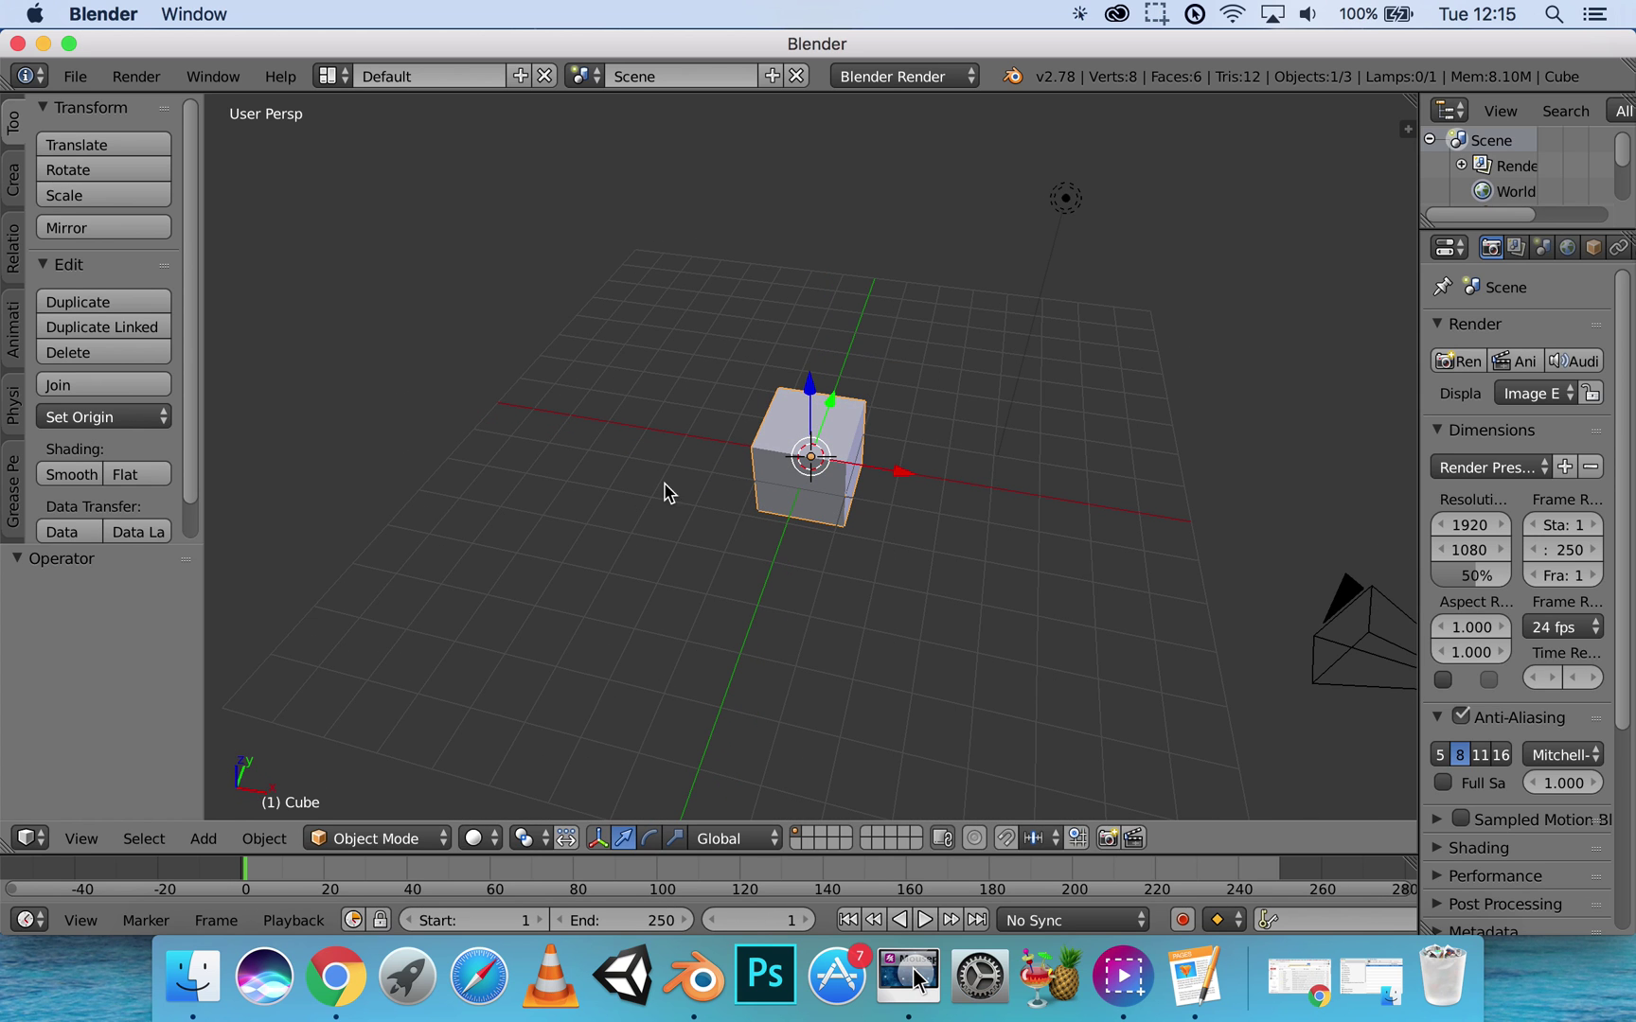
middle_click_drag(704, 503, 503, 529, "shift")
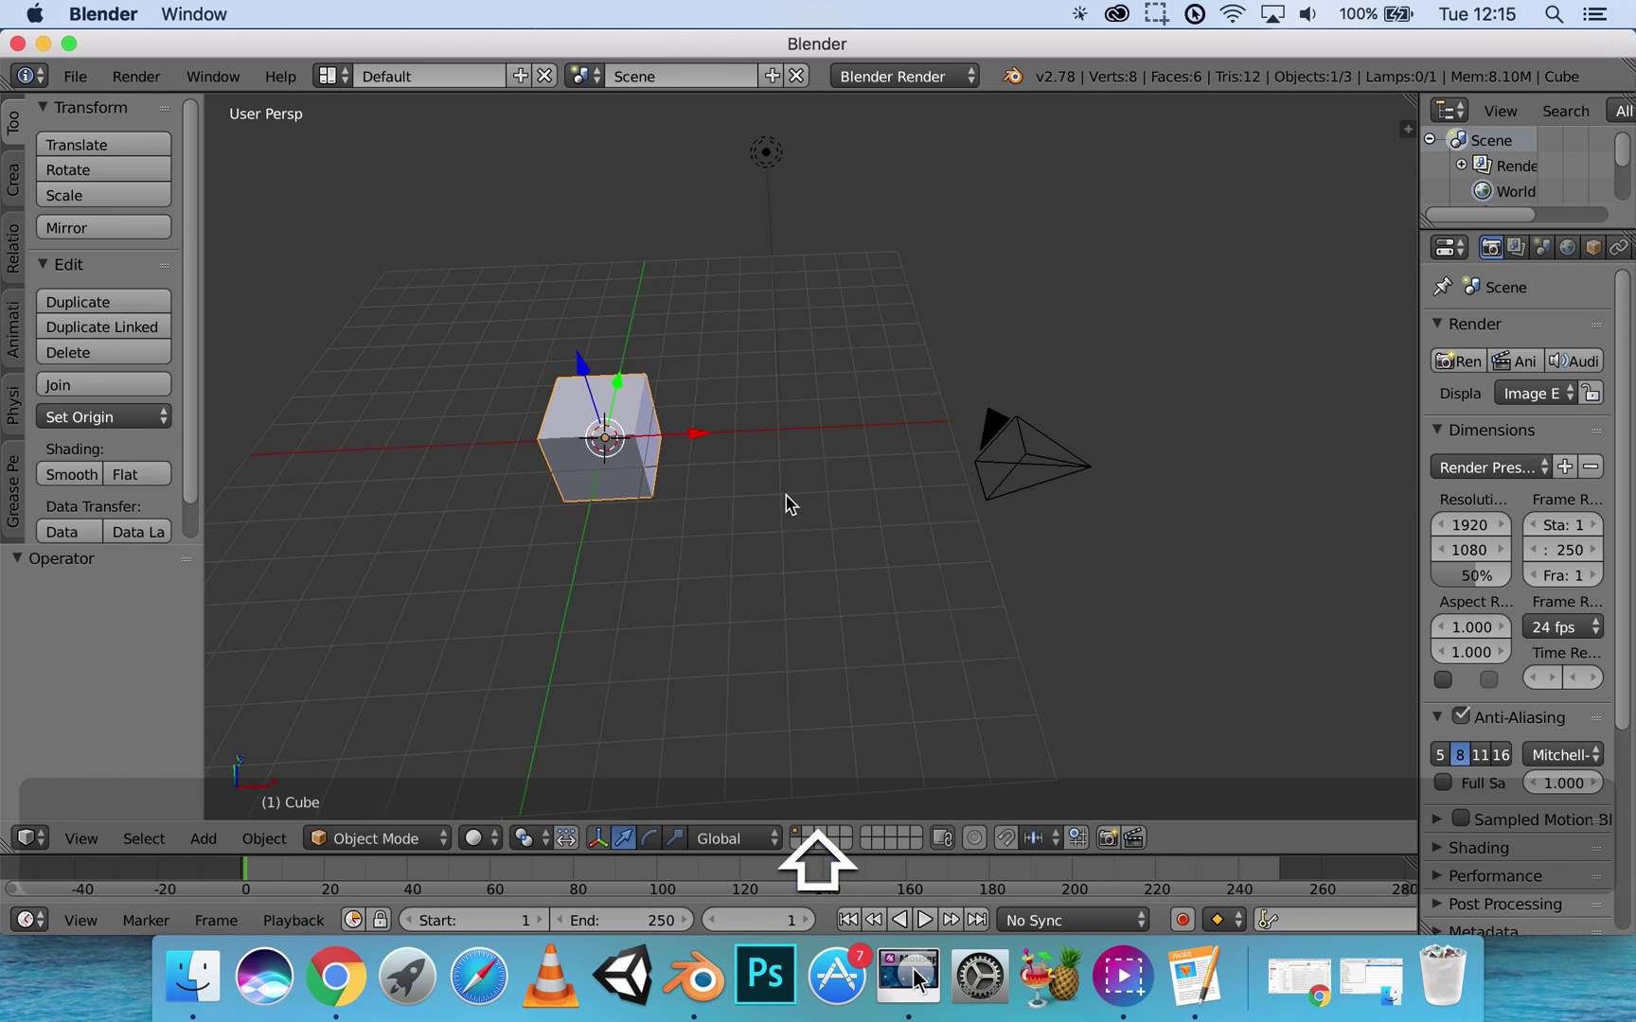
scroll(893, 492, "right", 3, "shift")
middle_click_drag(893, 493, 871, 424, "shift")
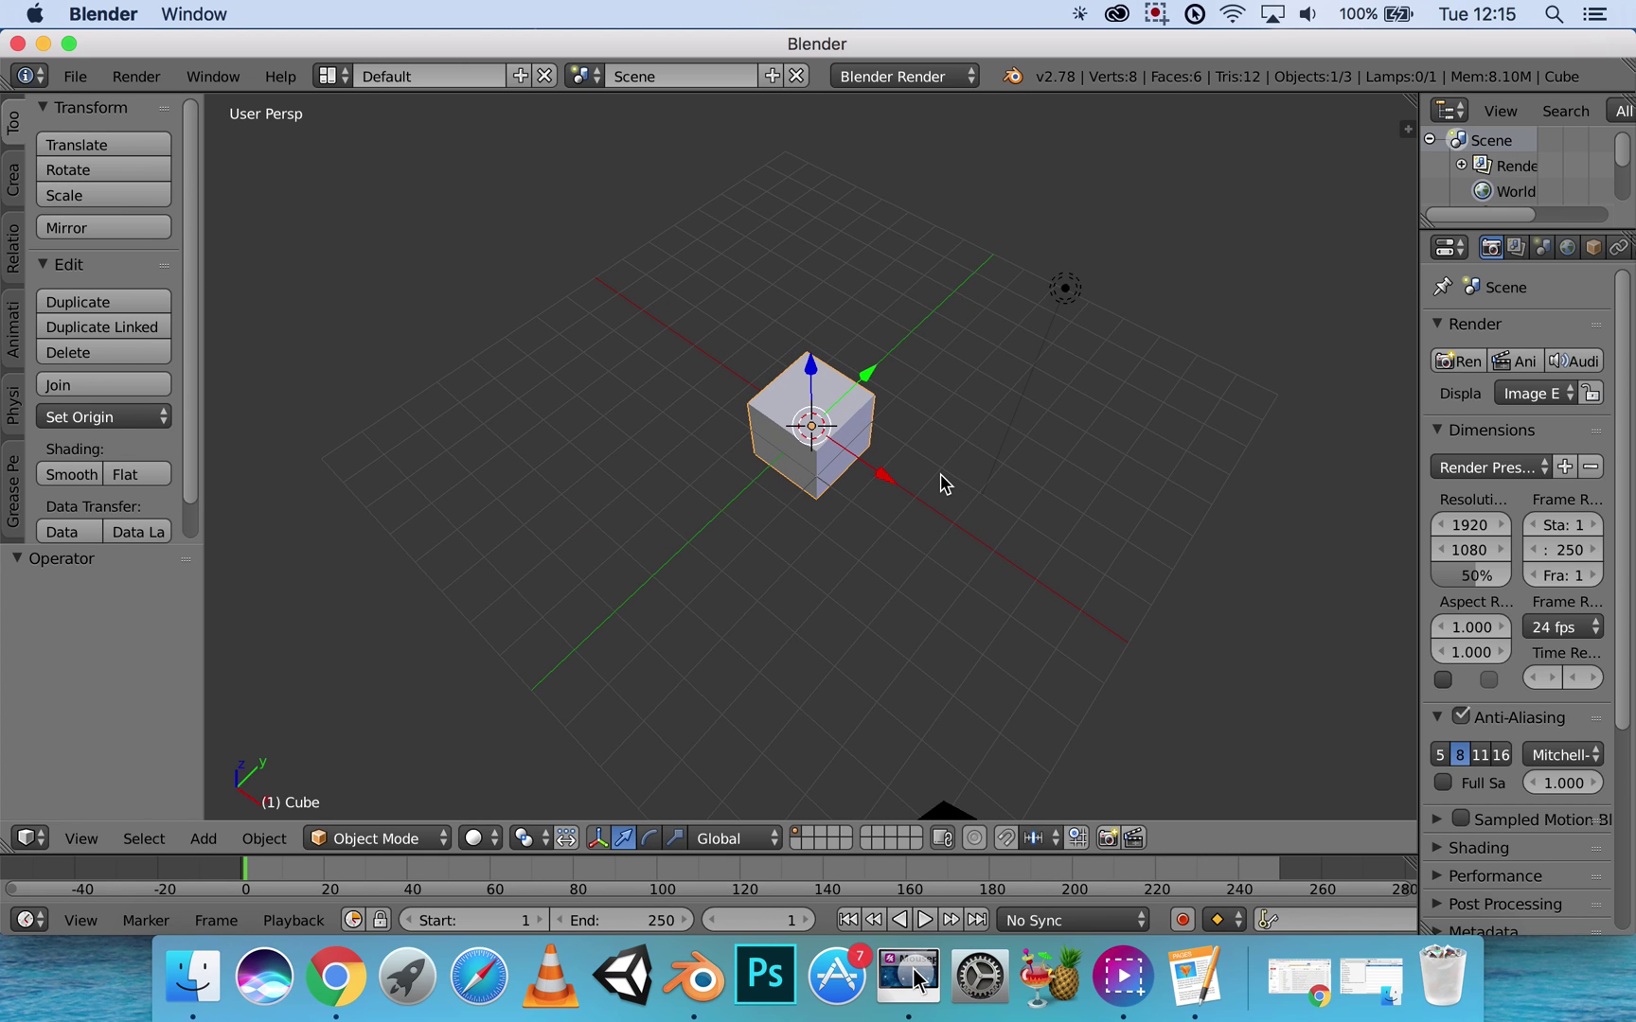
Step: Try fly mode with Shift+F, cancel it, then orbit and zoom back to frame the cube
key("shift+f")
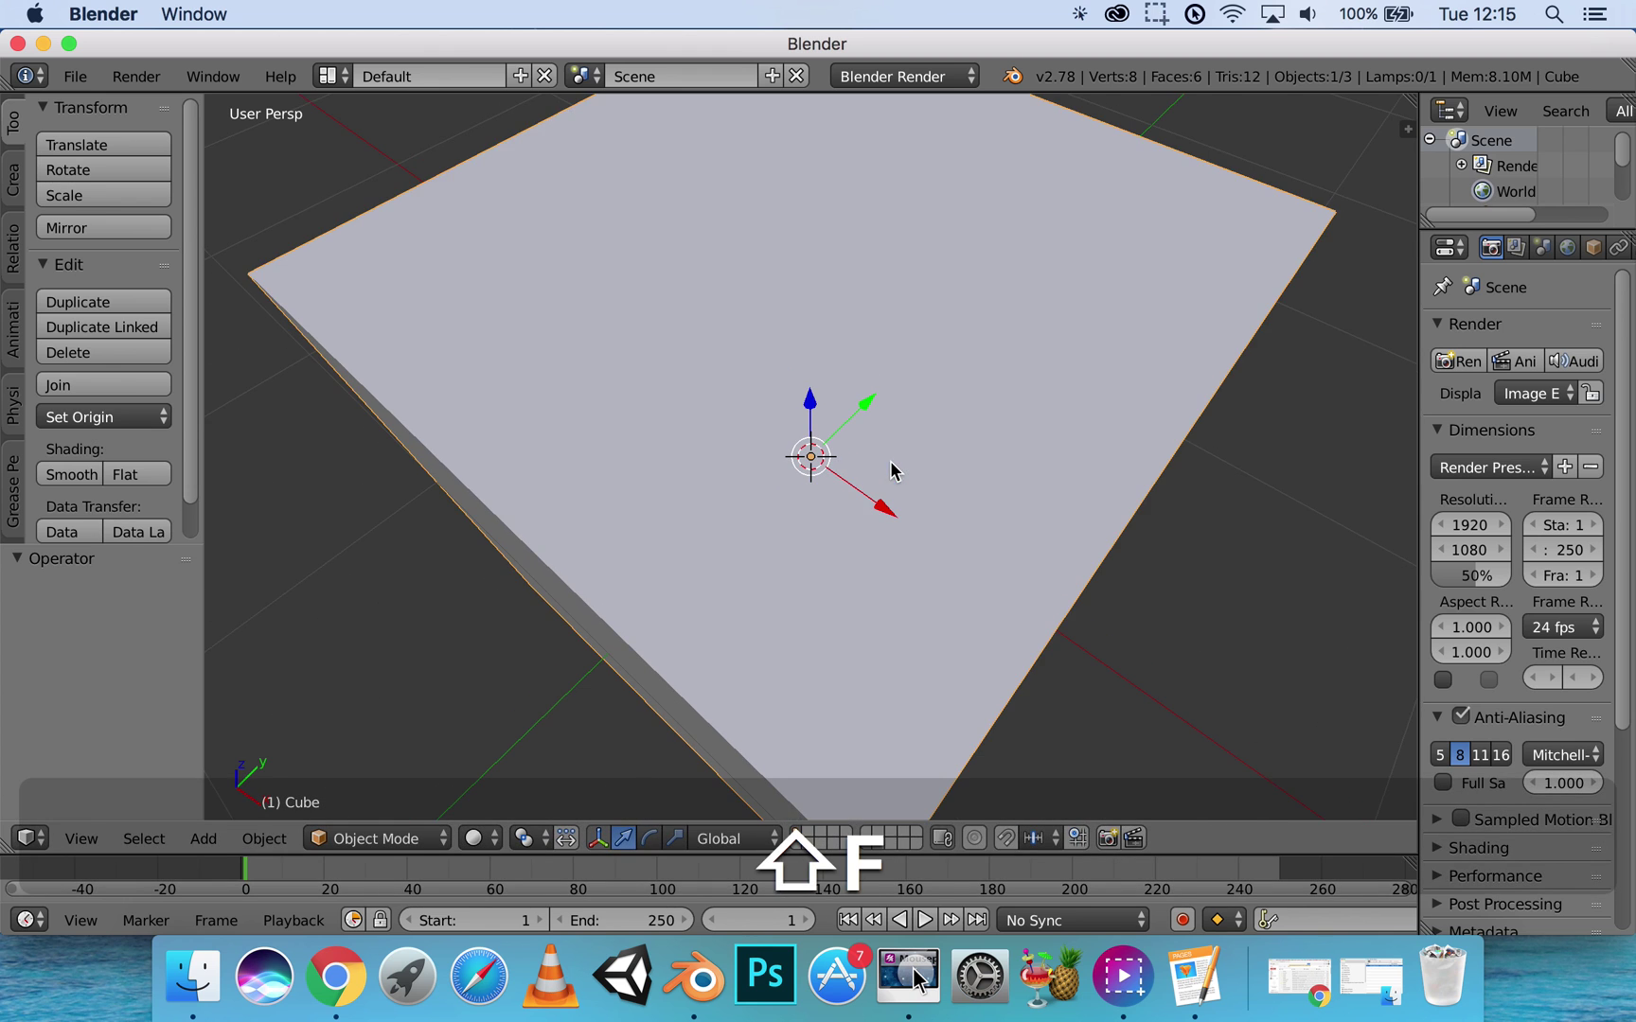
key("Escape")
mouse_move(935, 505)
middle_mouse_down()
mouse_move(1000, 401)
mouse_move(851, 456)
mouse_move(947, 426)
mouse_move(939, 474)
mouse_move(857, 526)
mouse_move(891, 485)
mouse_move(909, 507)
mouse_move(899, 523)
mouse_move(926, 521)
mouse_move(912, 499)
middle_mouse_up()
scroll(935, 479, "down", 3)
scroll(909, 510, "down", 2)
scroll(916, 515, "up", 2)
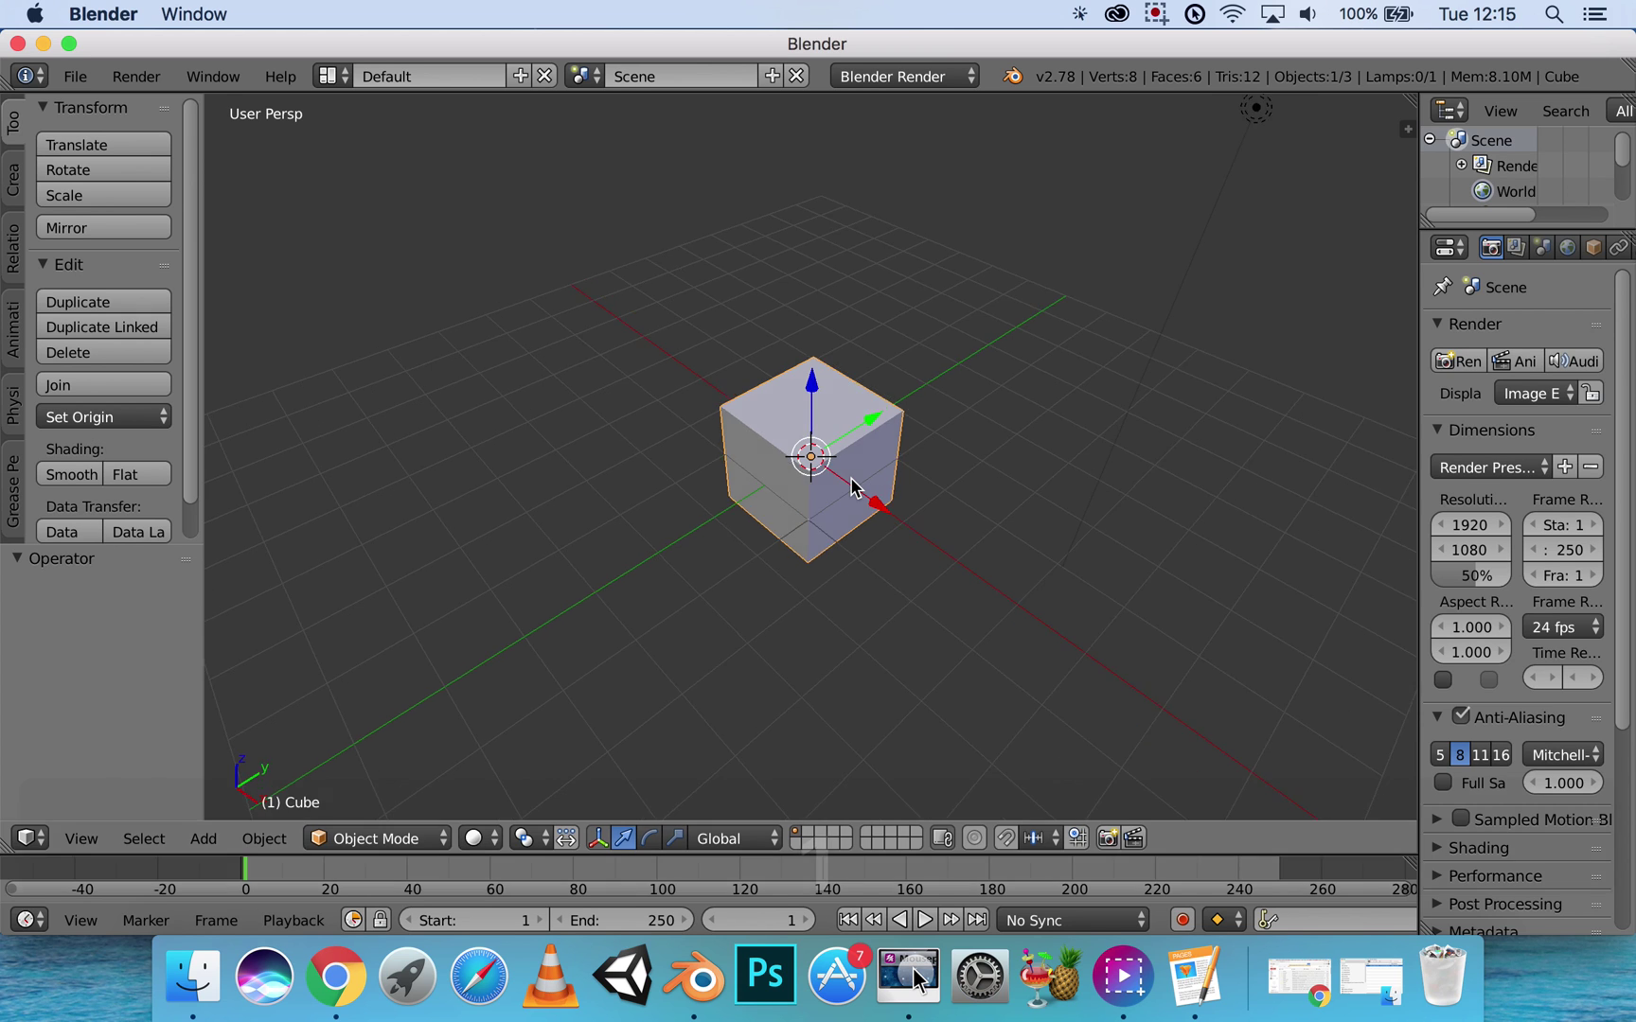
Step: Snap to front (1) and right (3) views, stepping around the cube with 2 and 4
key("1")
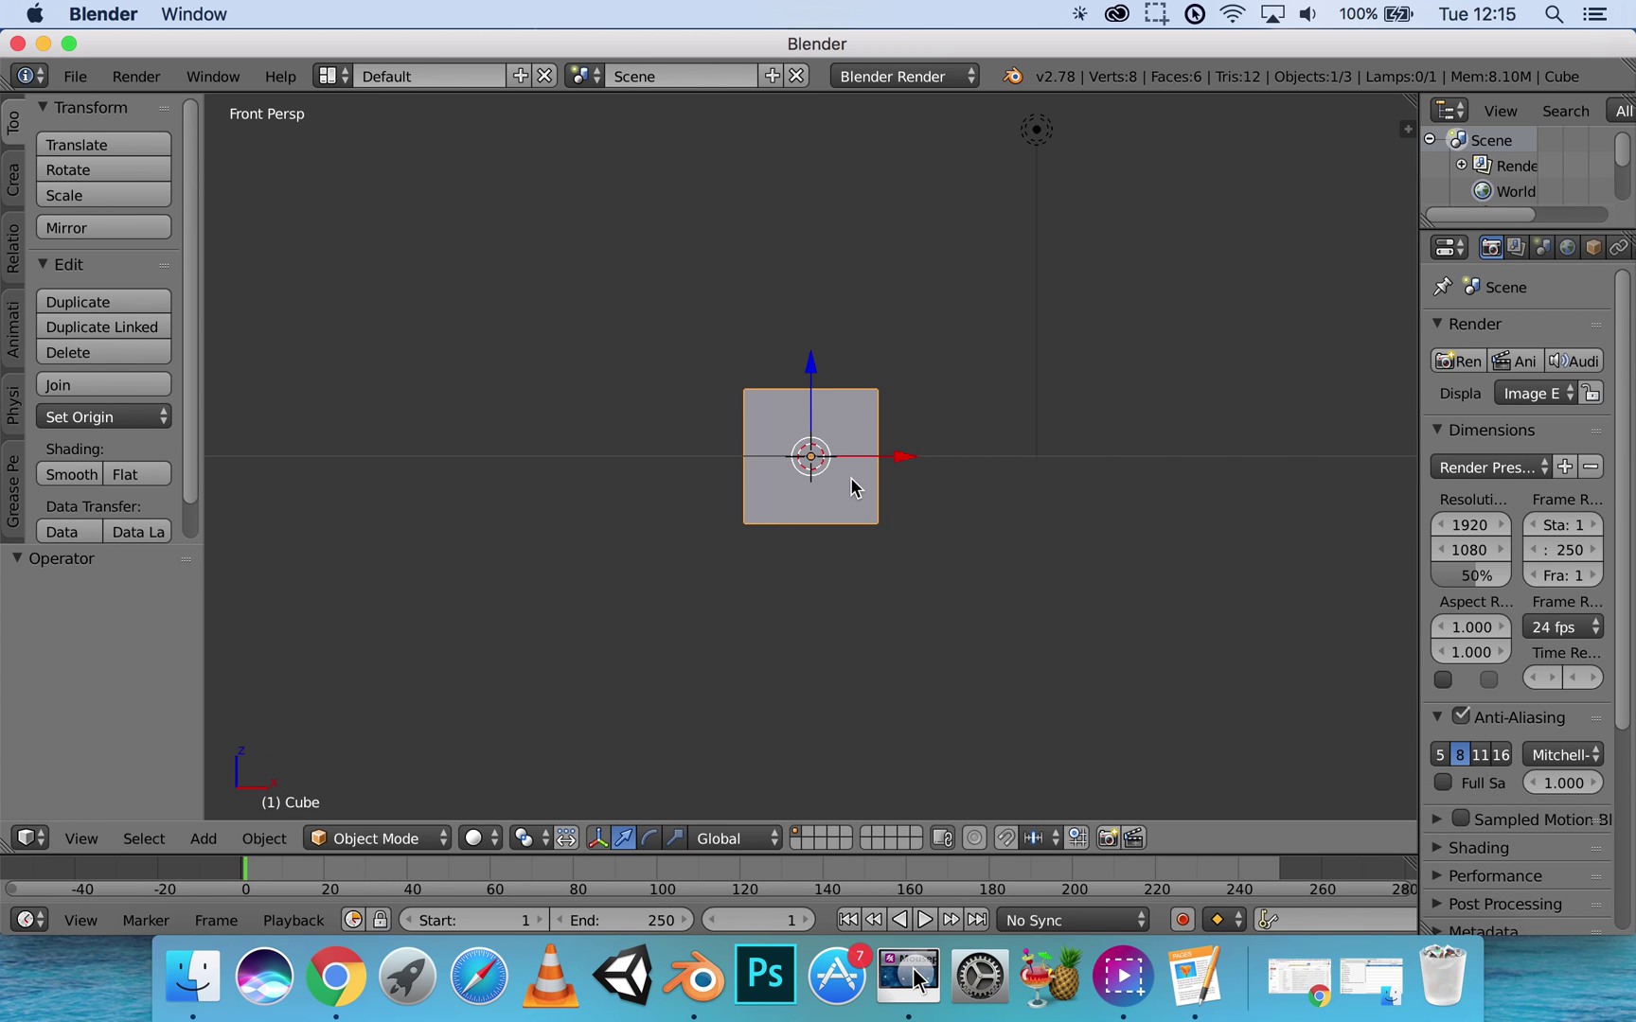
key("2")
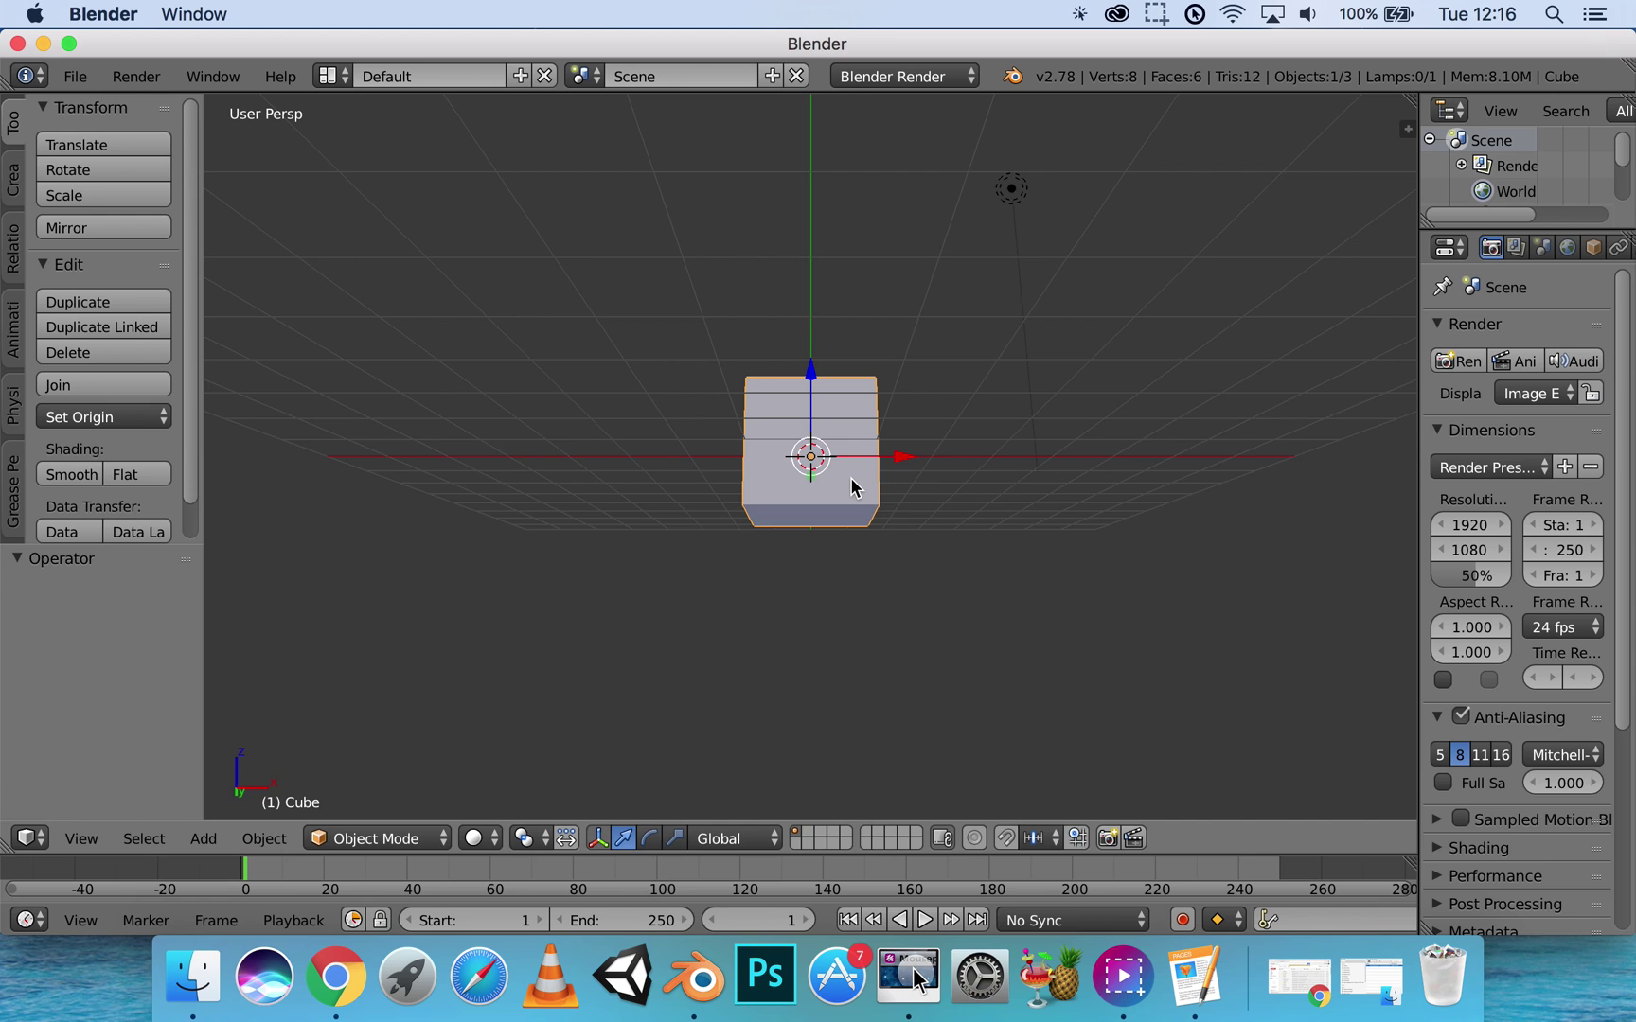
key("3")
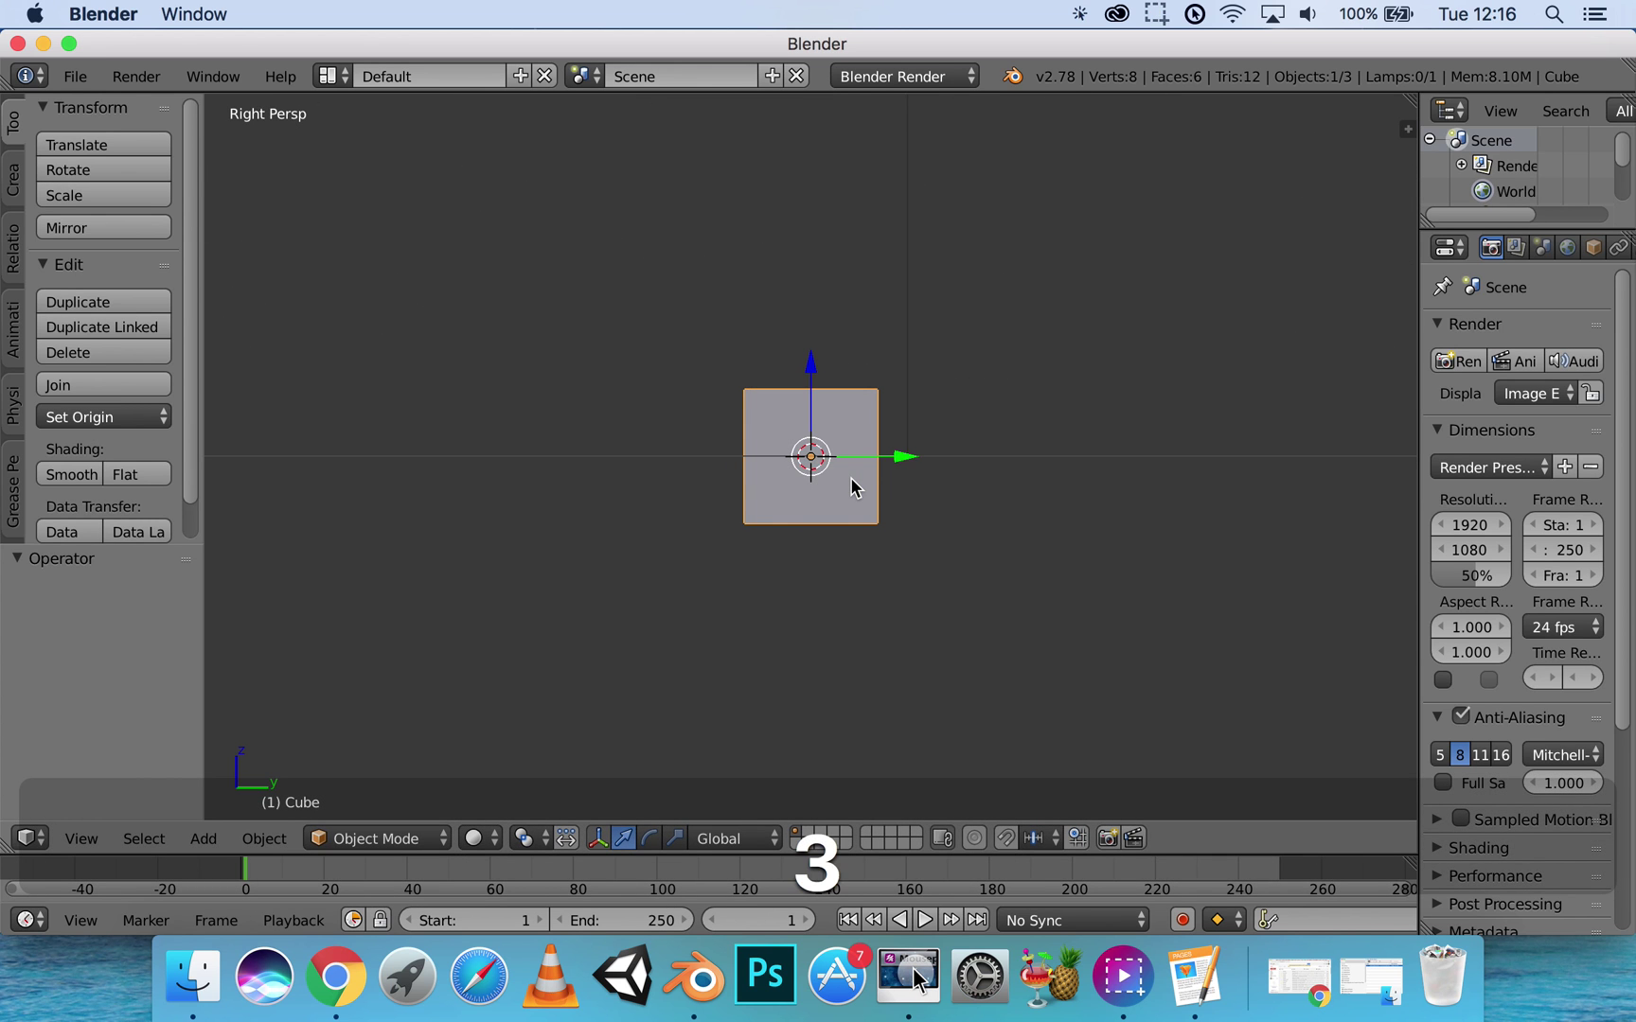
middle_click_drag(866, 497, 913, 541)
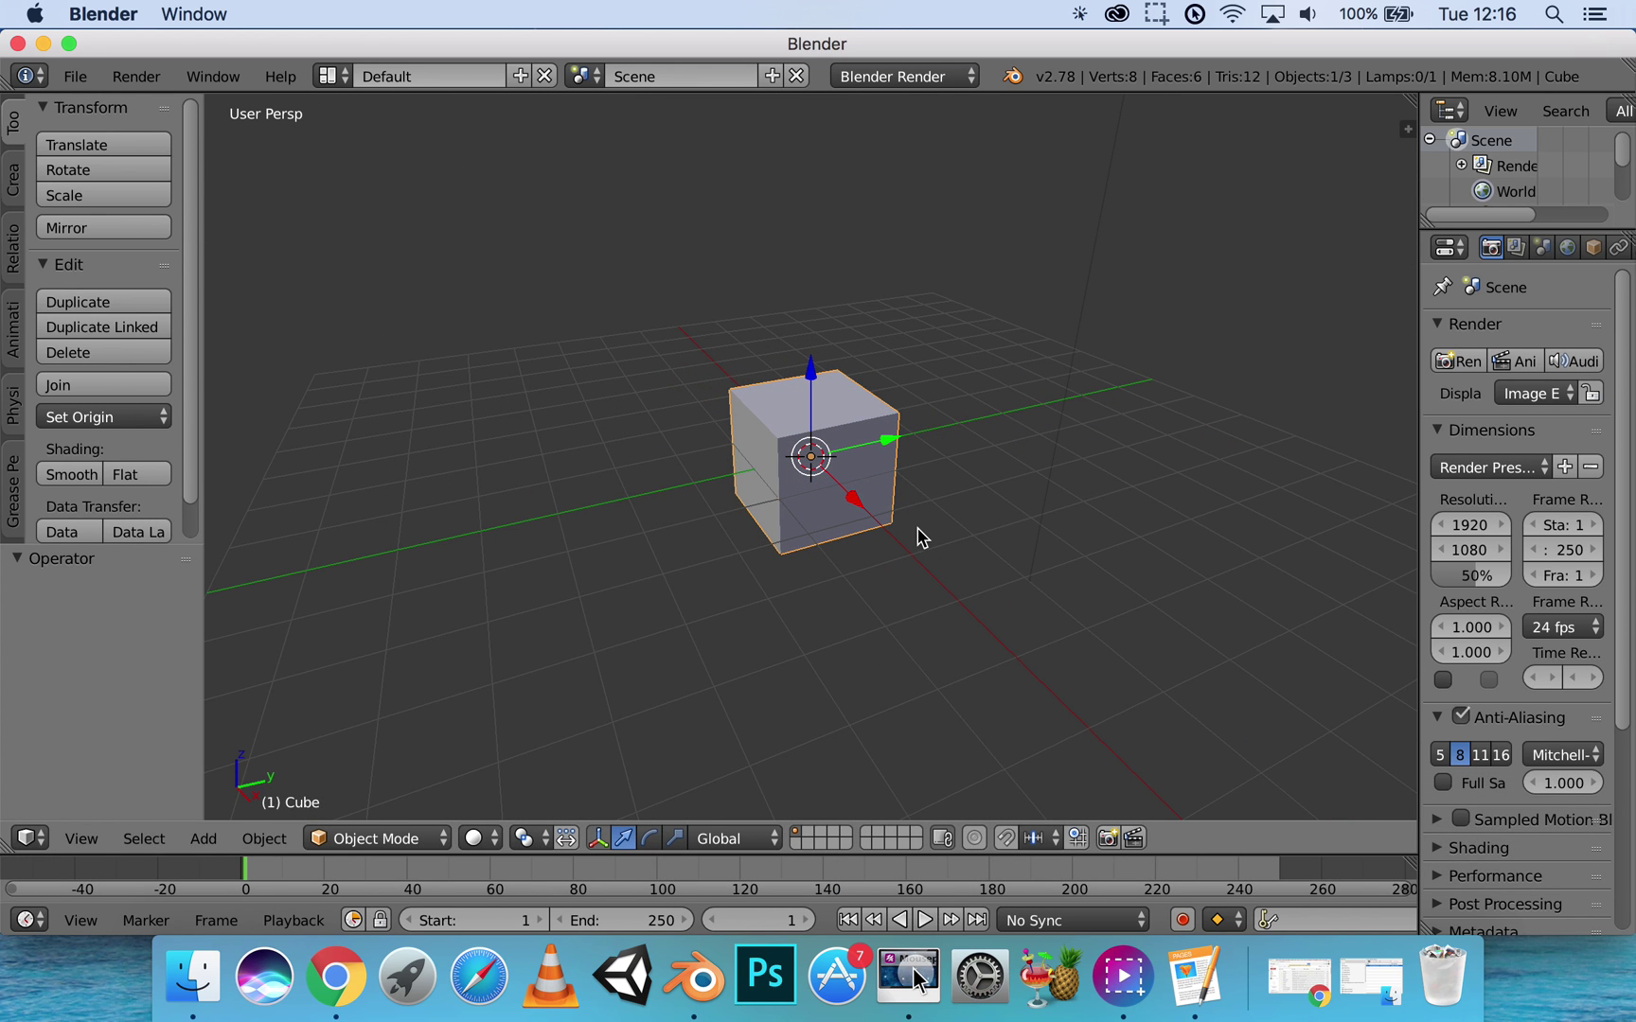
key("2")
key("2")
key("2")
key("2")
key("2")
key("2")
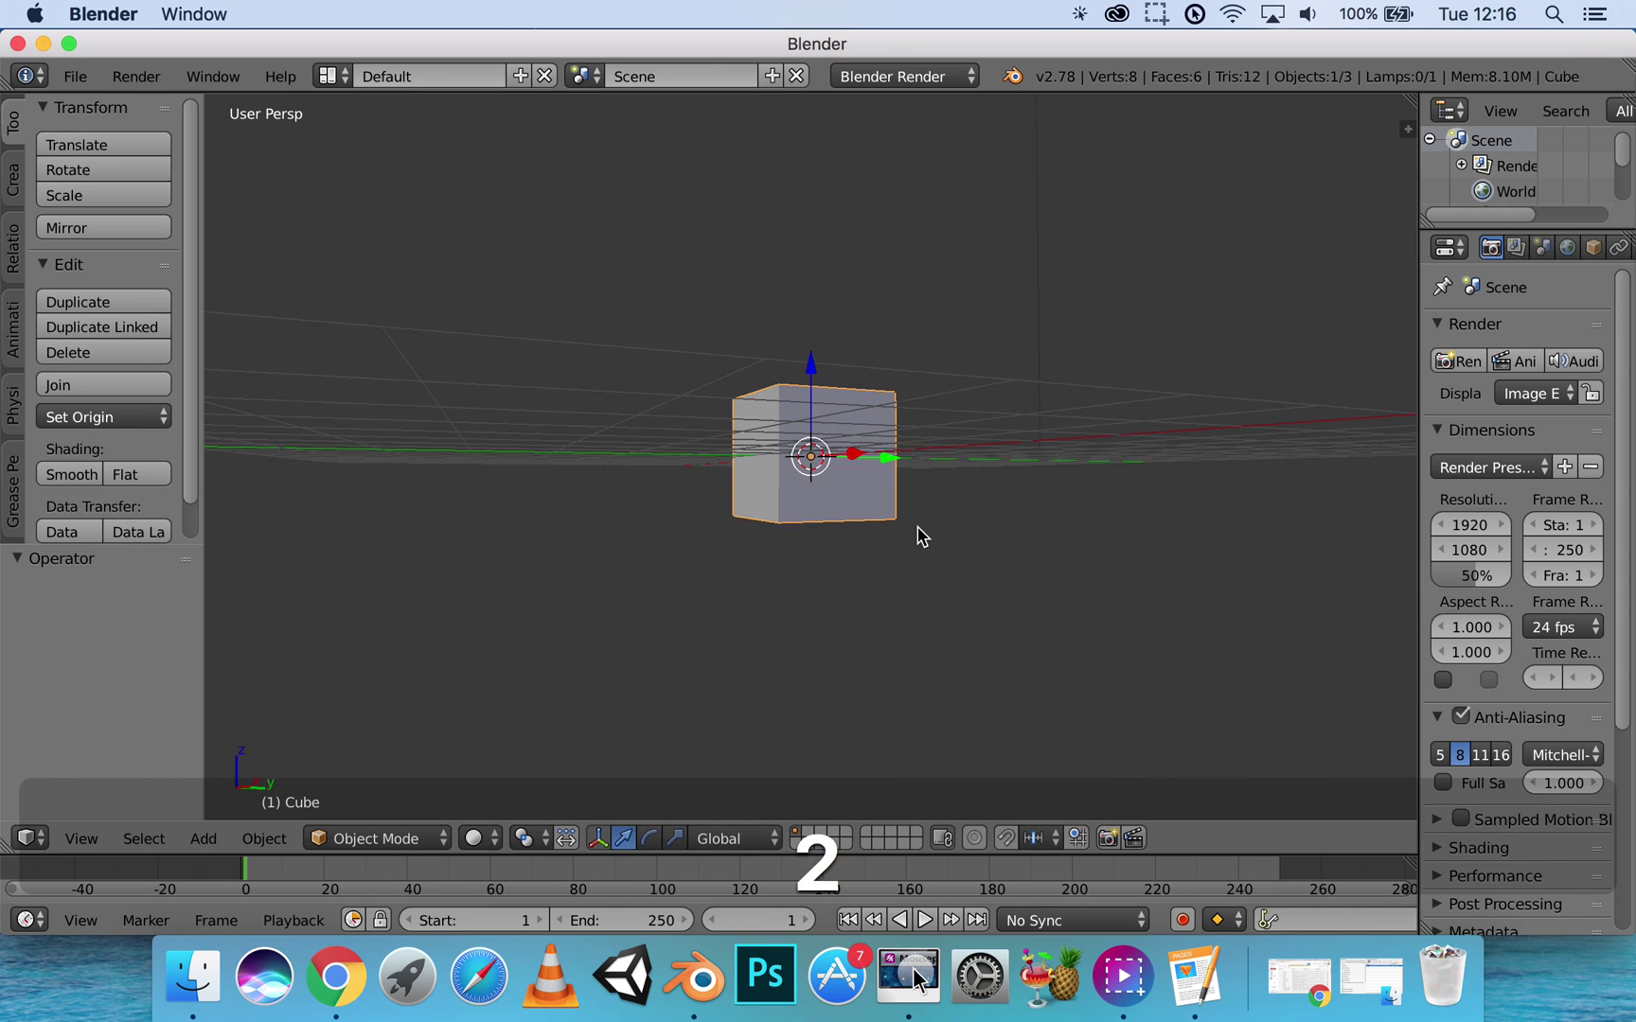
key("4")
key("4")
key("4")
key("4")
key("4")
key("4")
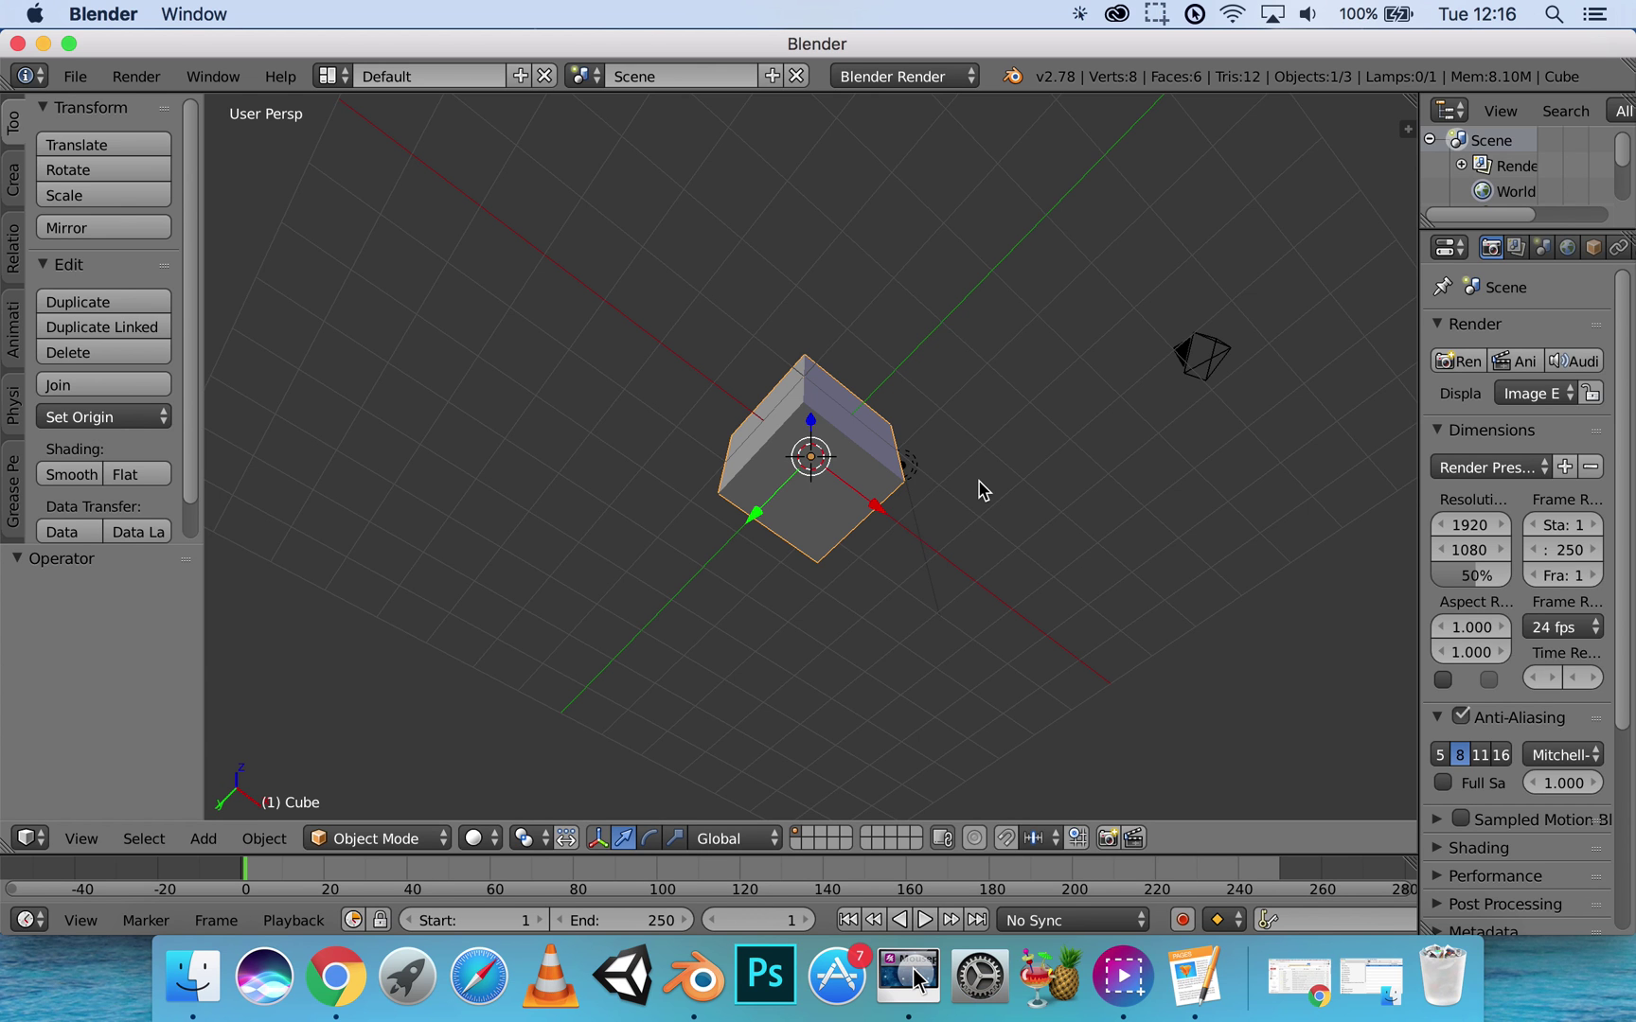
middle_click_drag(979, 486, 973, 516)
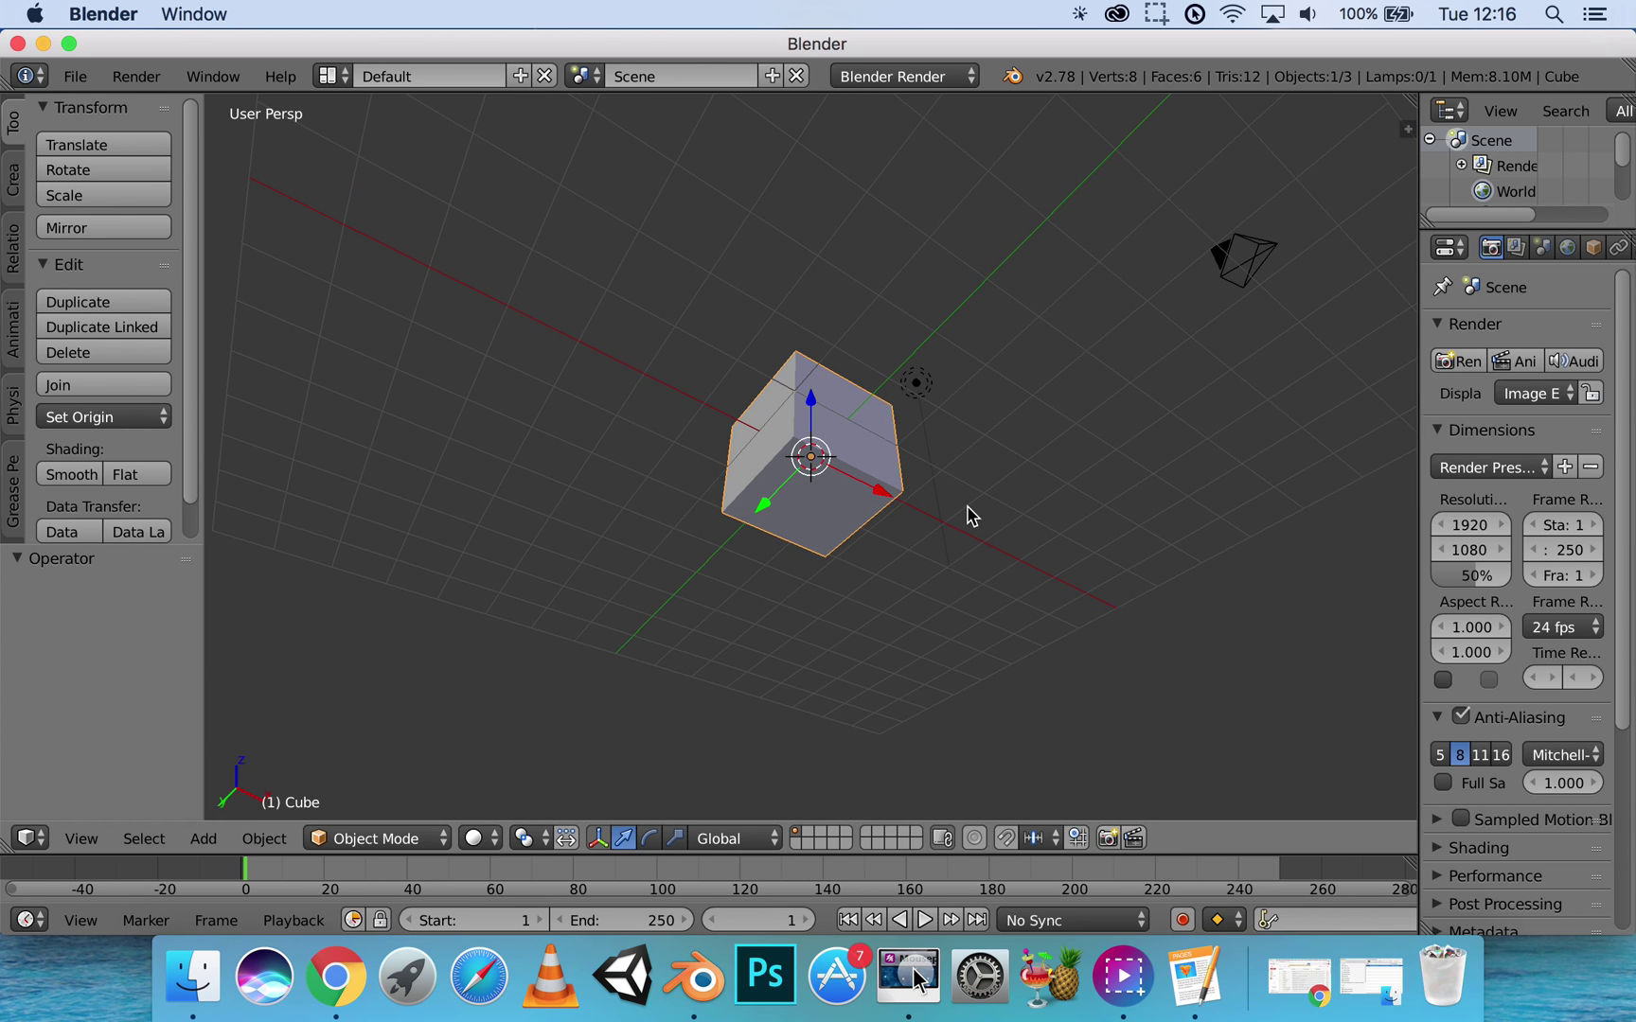
Step: Snap to top view (7), step with 6, 8 and 9, then orbit to an angled perspective
key("7")
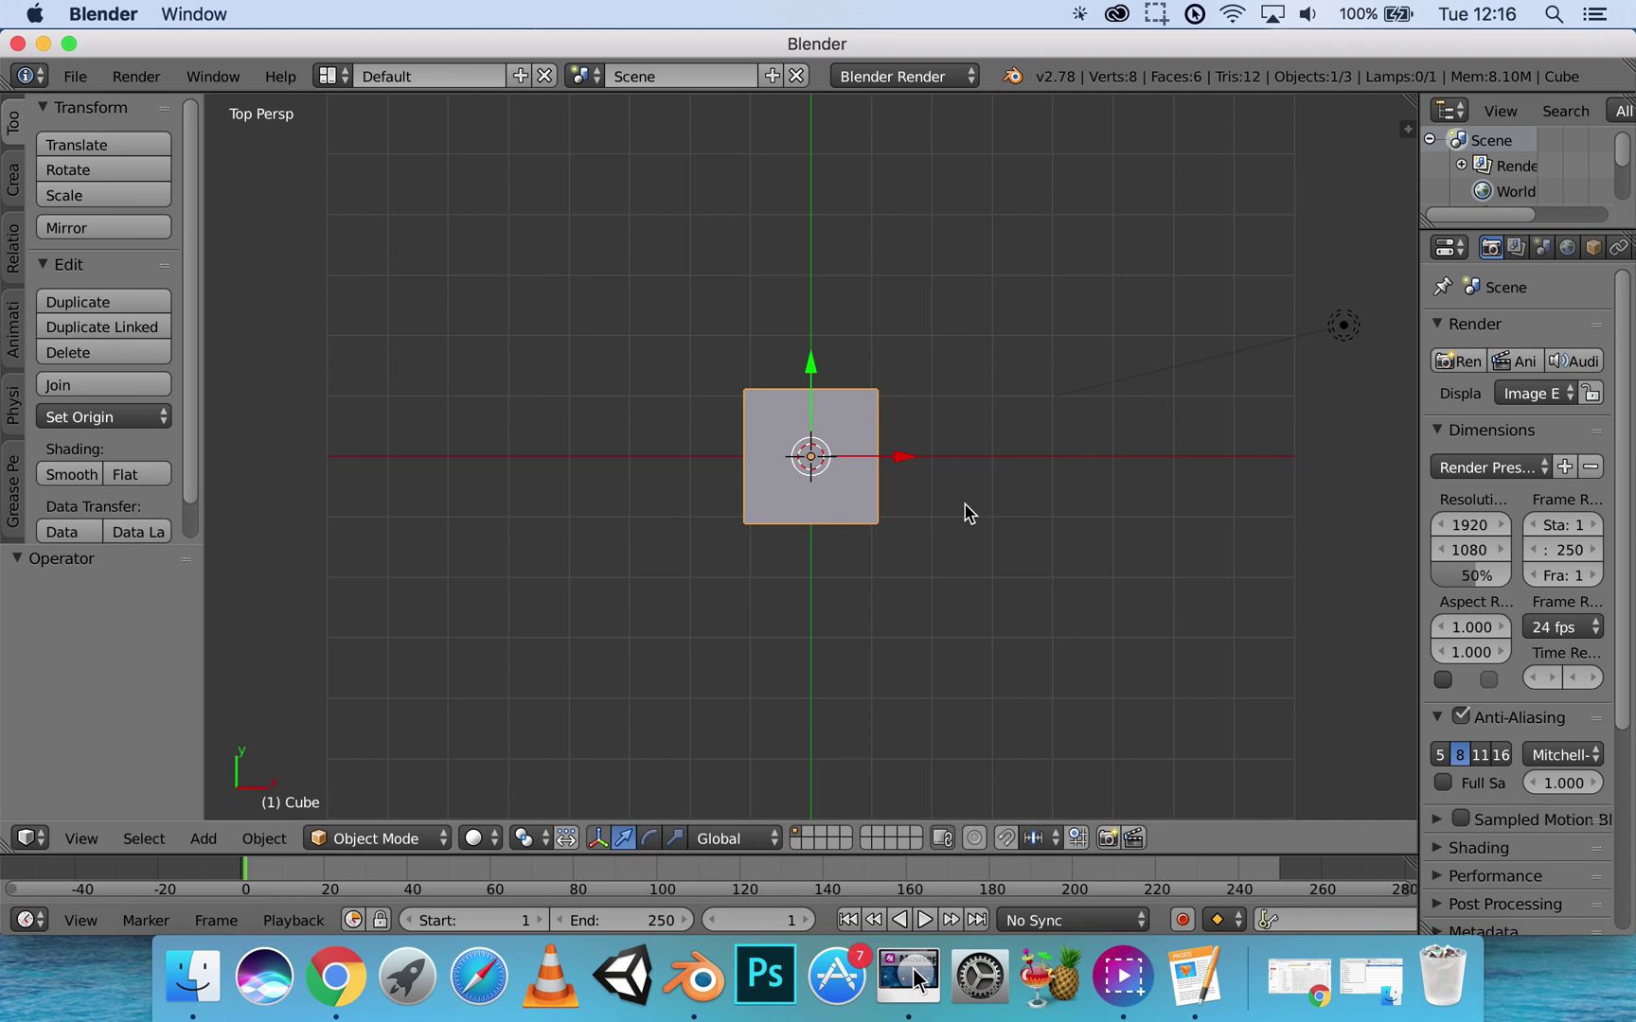
key("6")
key("6")
key("6")
key("6")
key("6")
key("6")
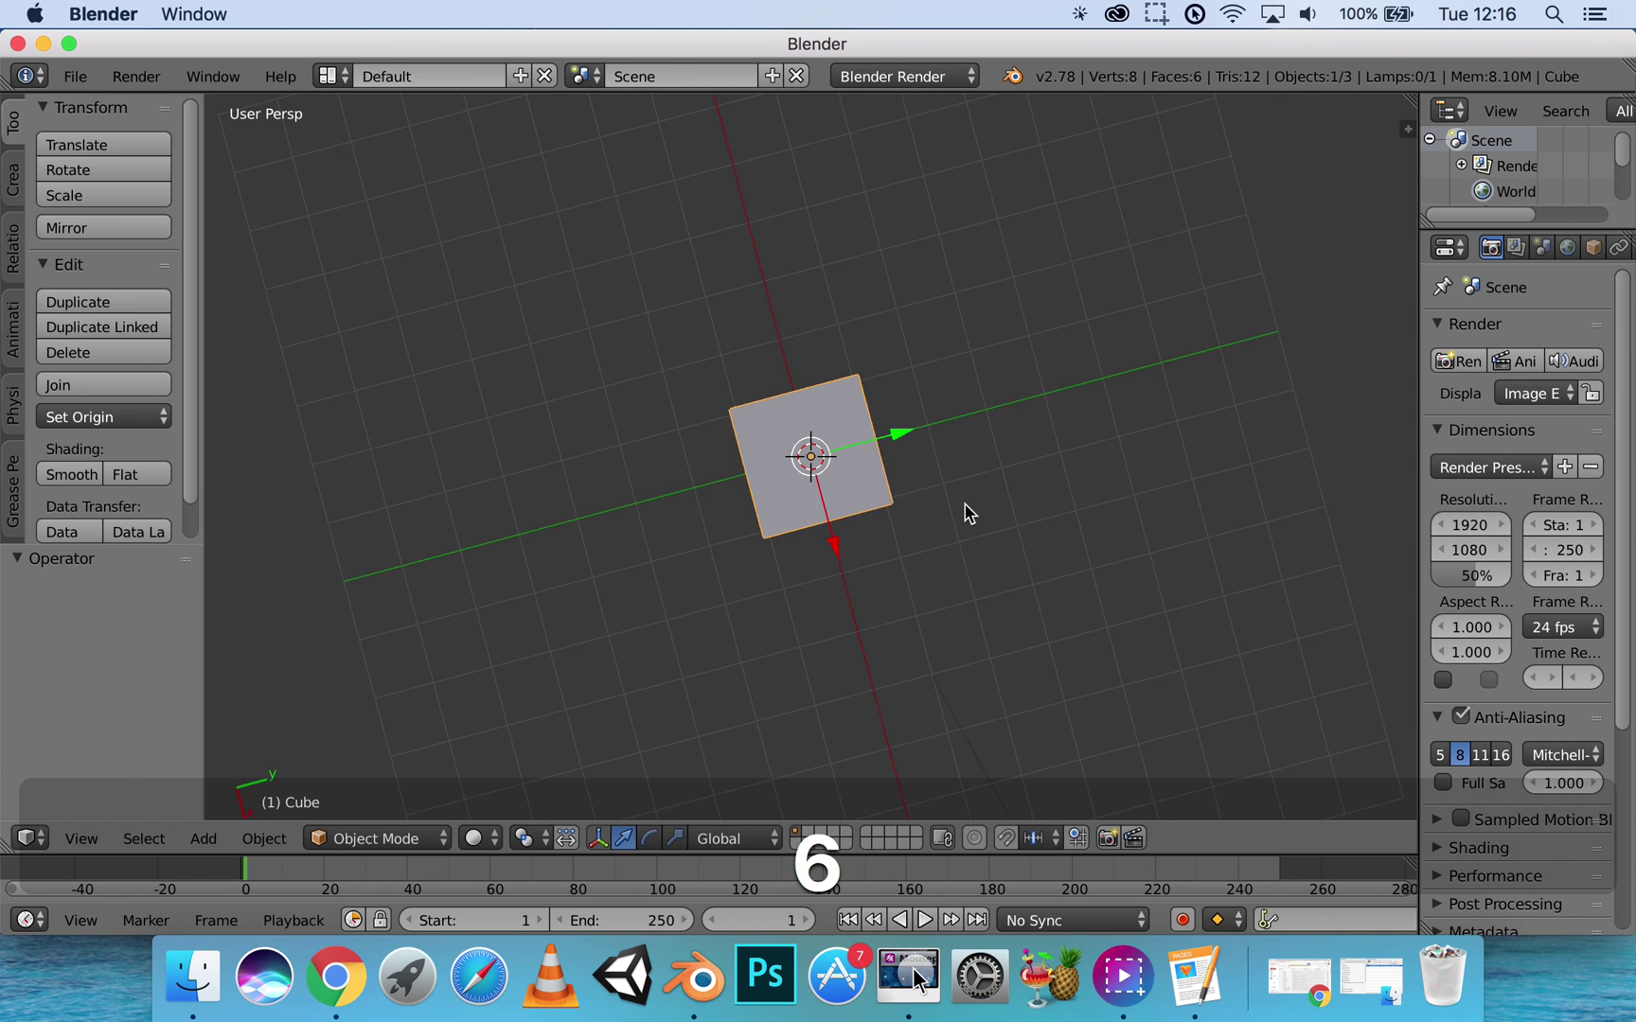
key("8")
key("8")
key("8")
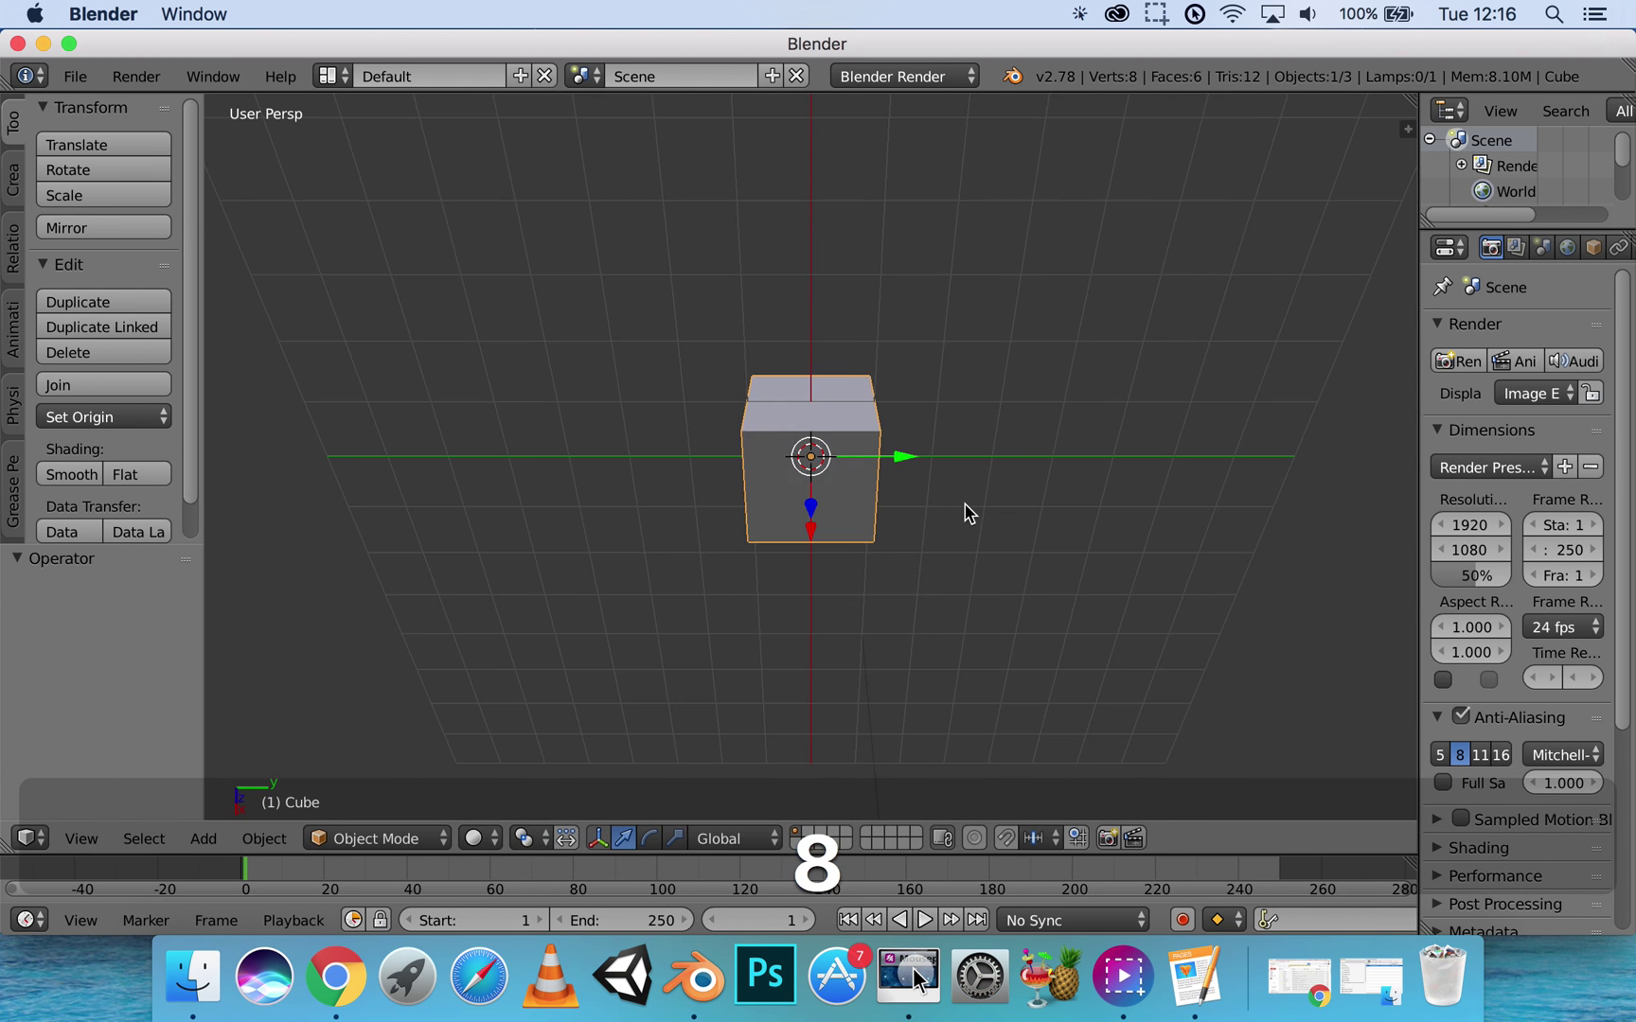
key("9")
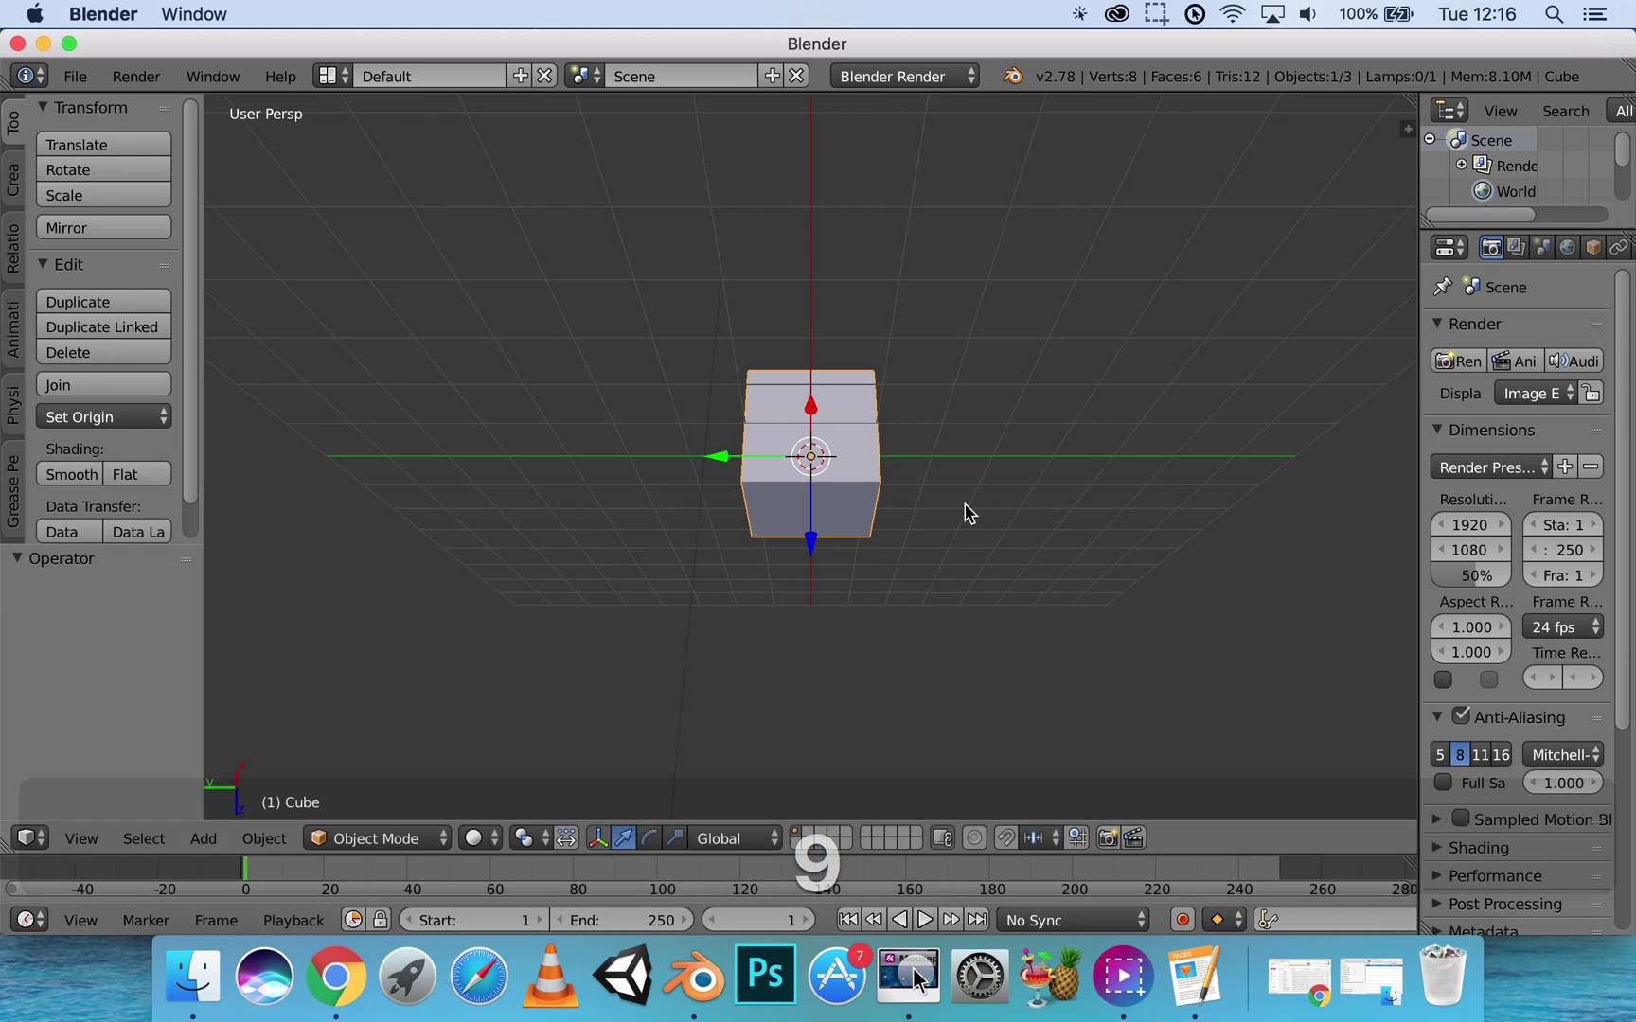
middle_click_drag(967, 511, 1058, 474)
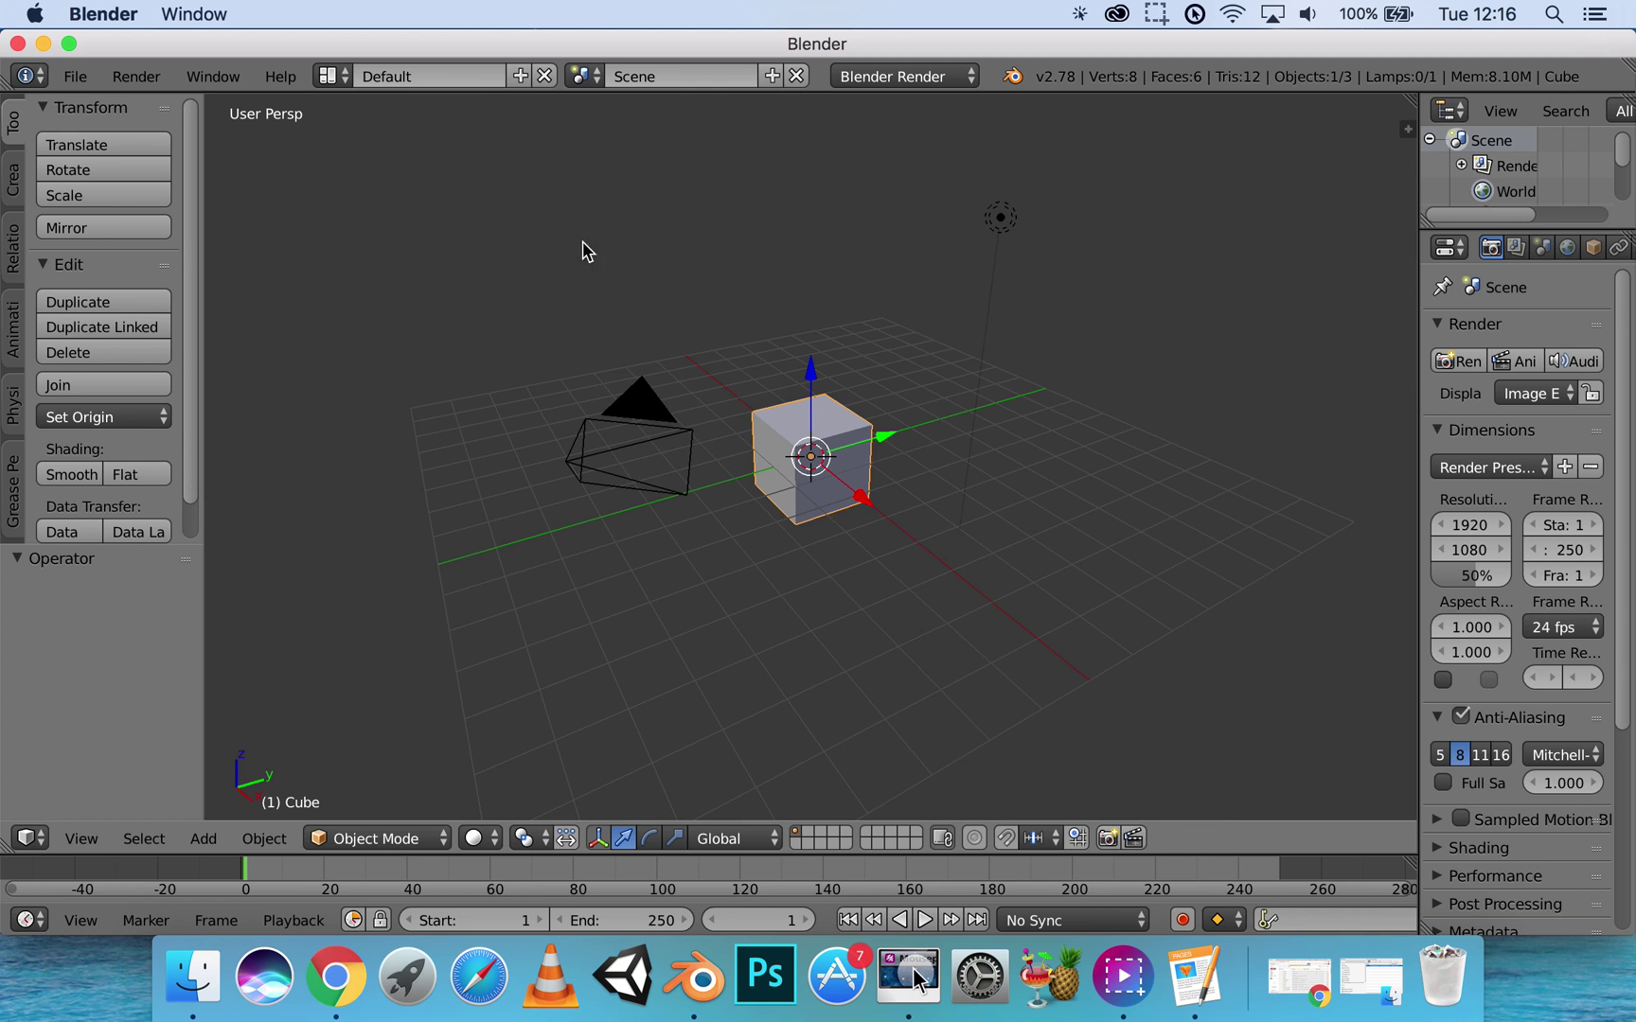
Step: Switch to orthographic with numpad 5 and orbit to bring the camera and lamp into view
middle_click_drag(584, 248, 911, 367)
scroll(804, 350, "up", 2)
scroll(910, 340, "up", 1)
scroll(912, 335, "down", 2)
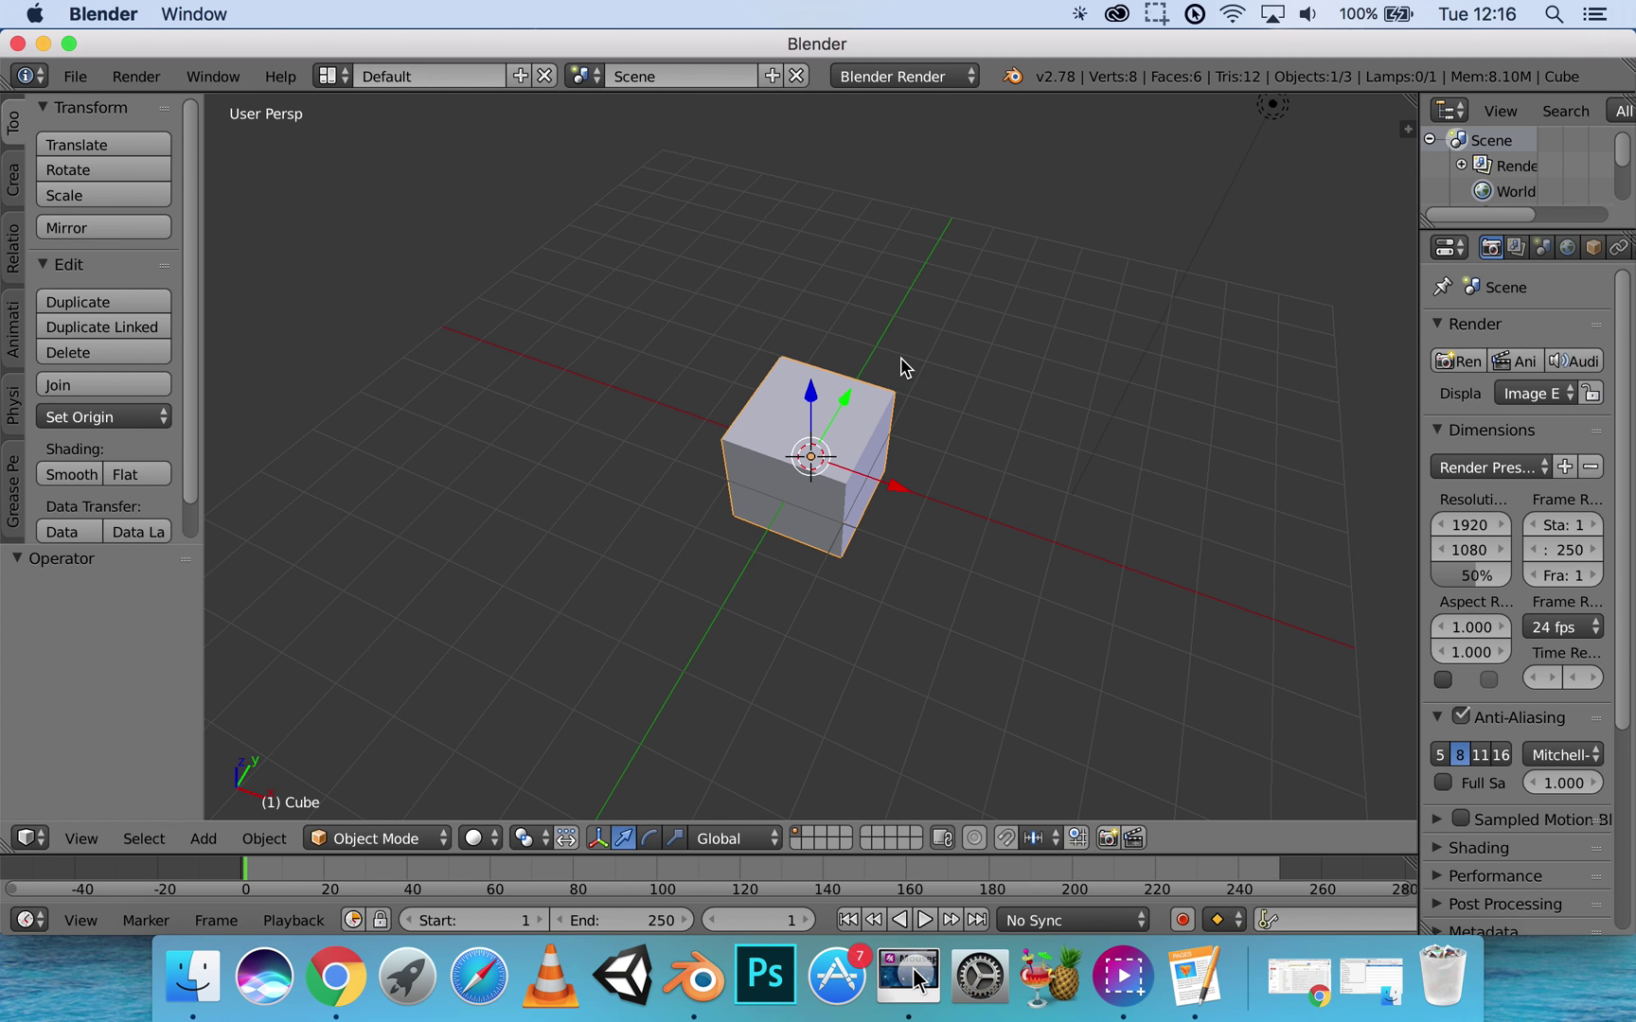
key("KP_5")
middle_click_drag(906, 365, 850, 391)
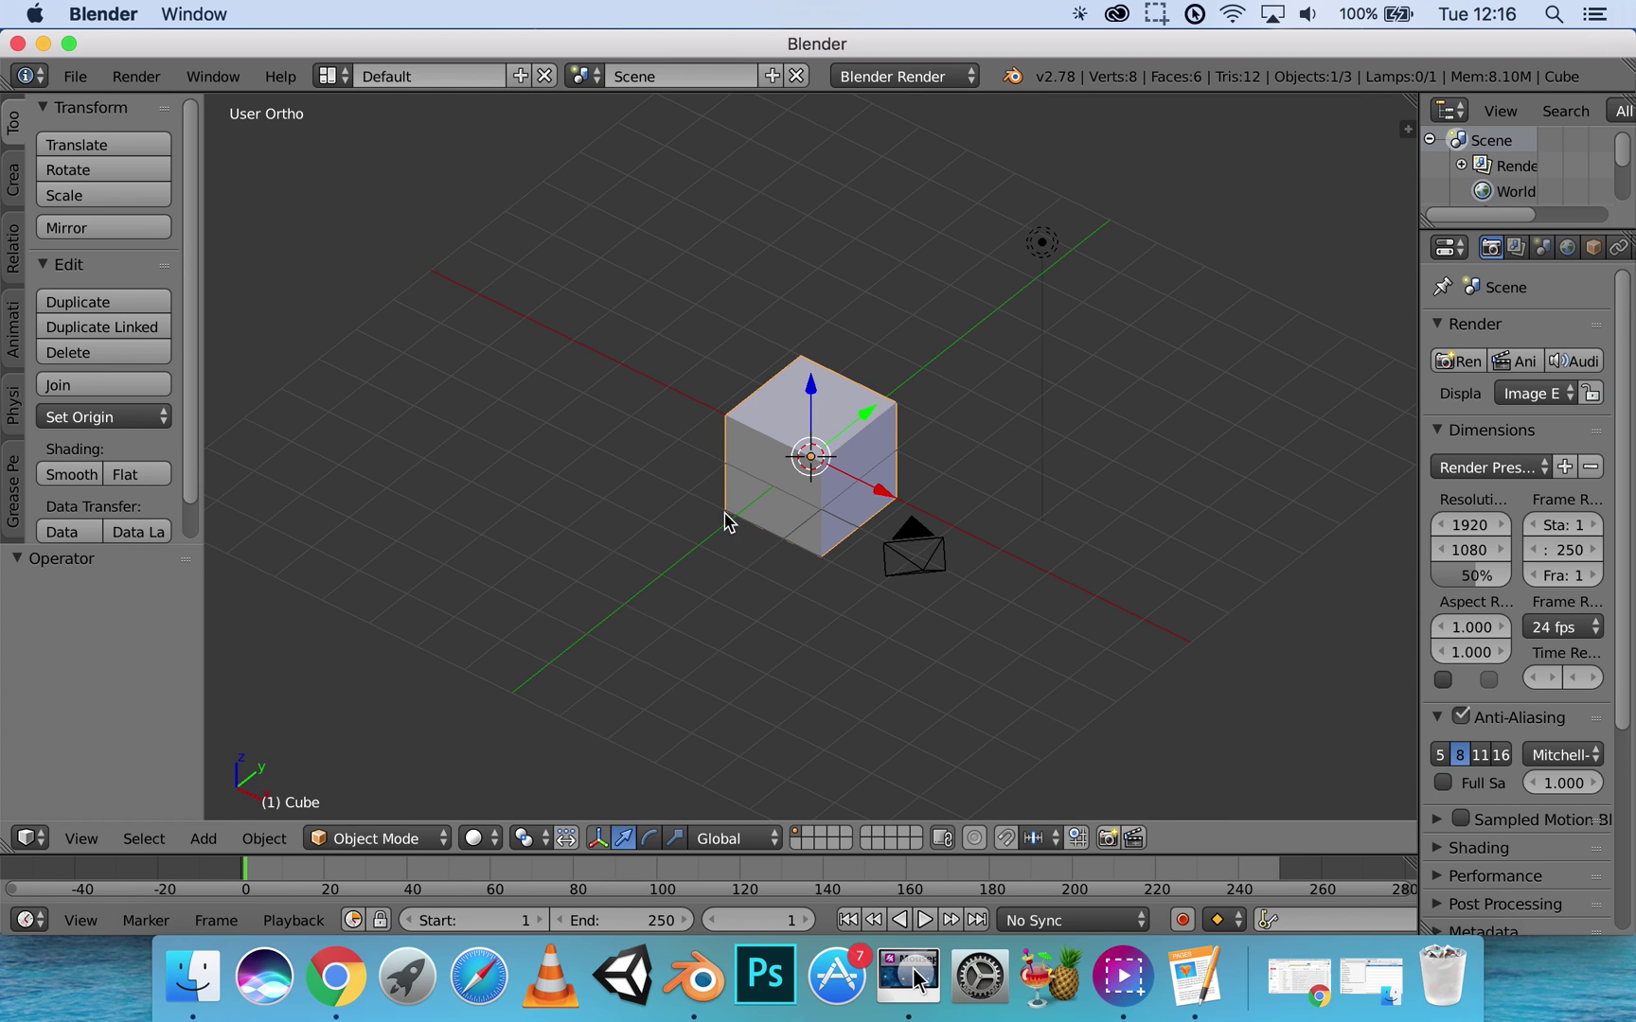
middle_click_drag(747, 520, 757, 476)
scroll(756, 473, "up", 3)
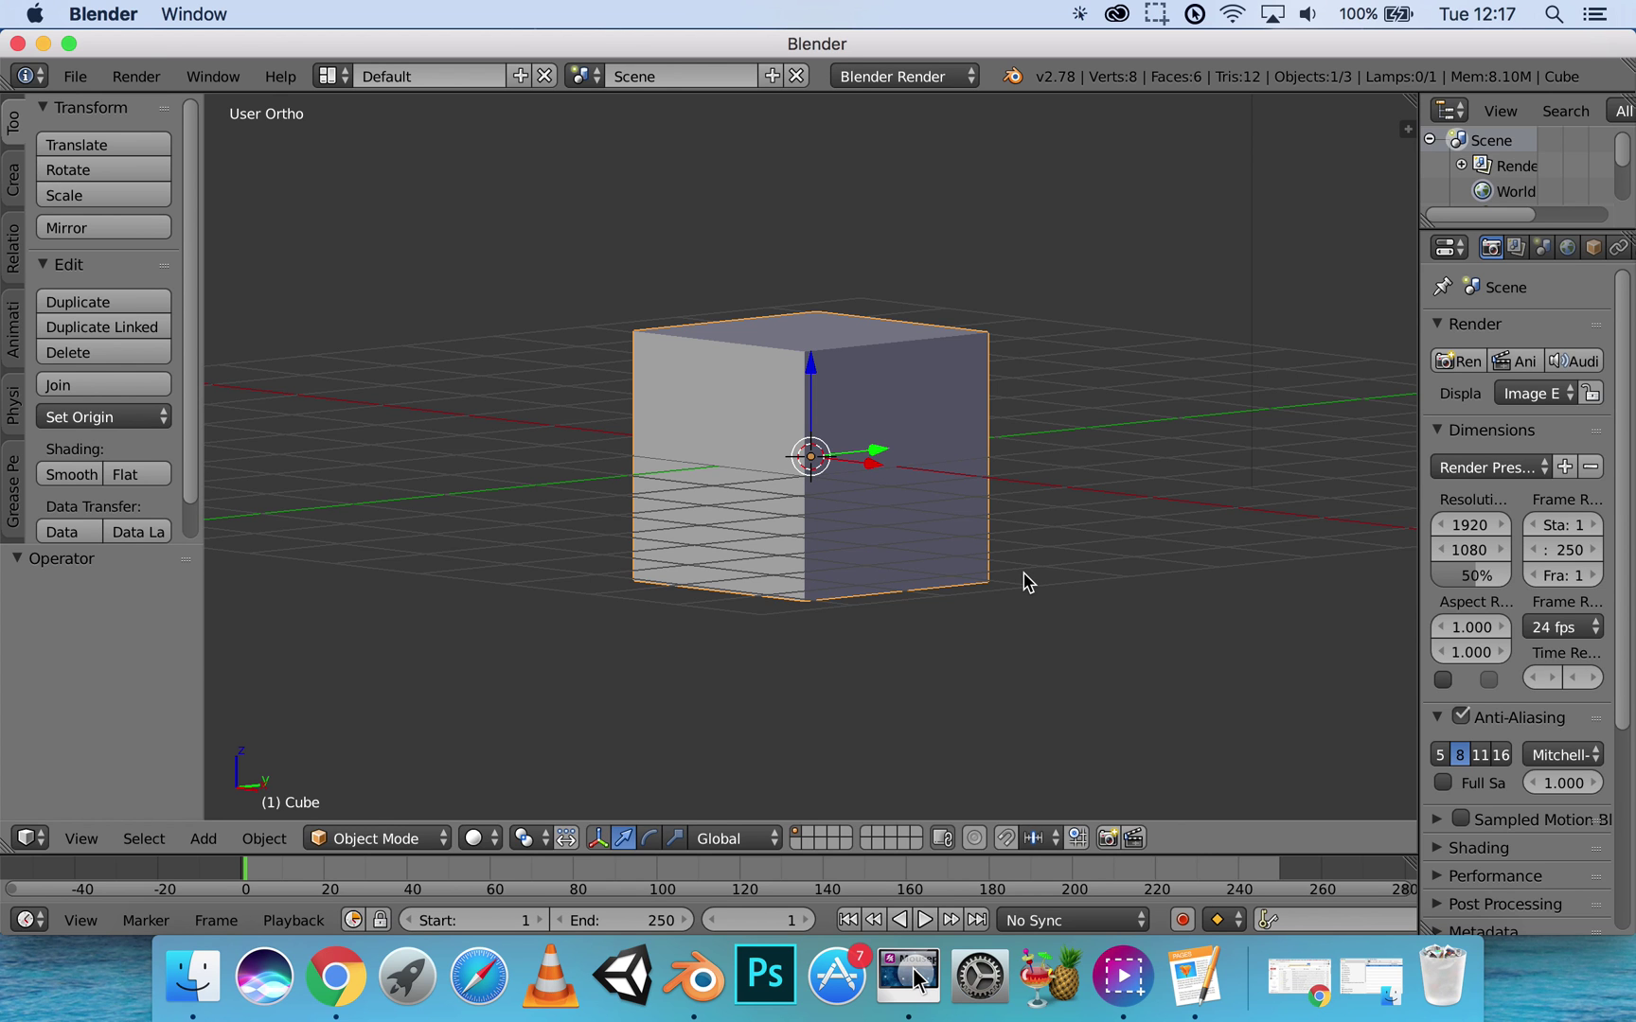
Step: Toggle back to perspective and orthographic again, check top, right and front views, then orbit to an angle
key("KP_5")
middle_click_drag(877, 475, 919, 561)
key("KP_5")
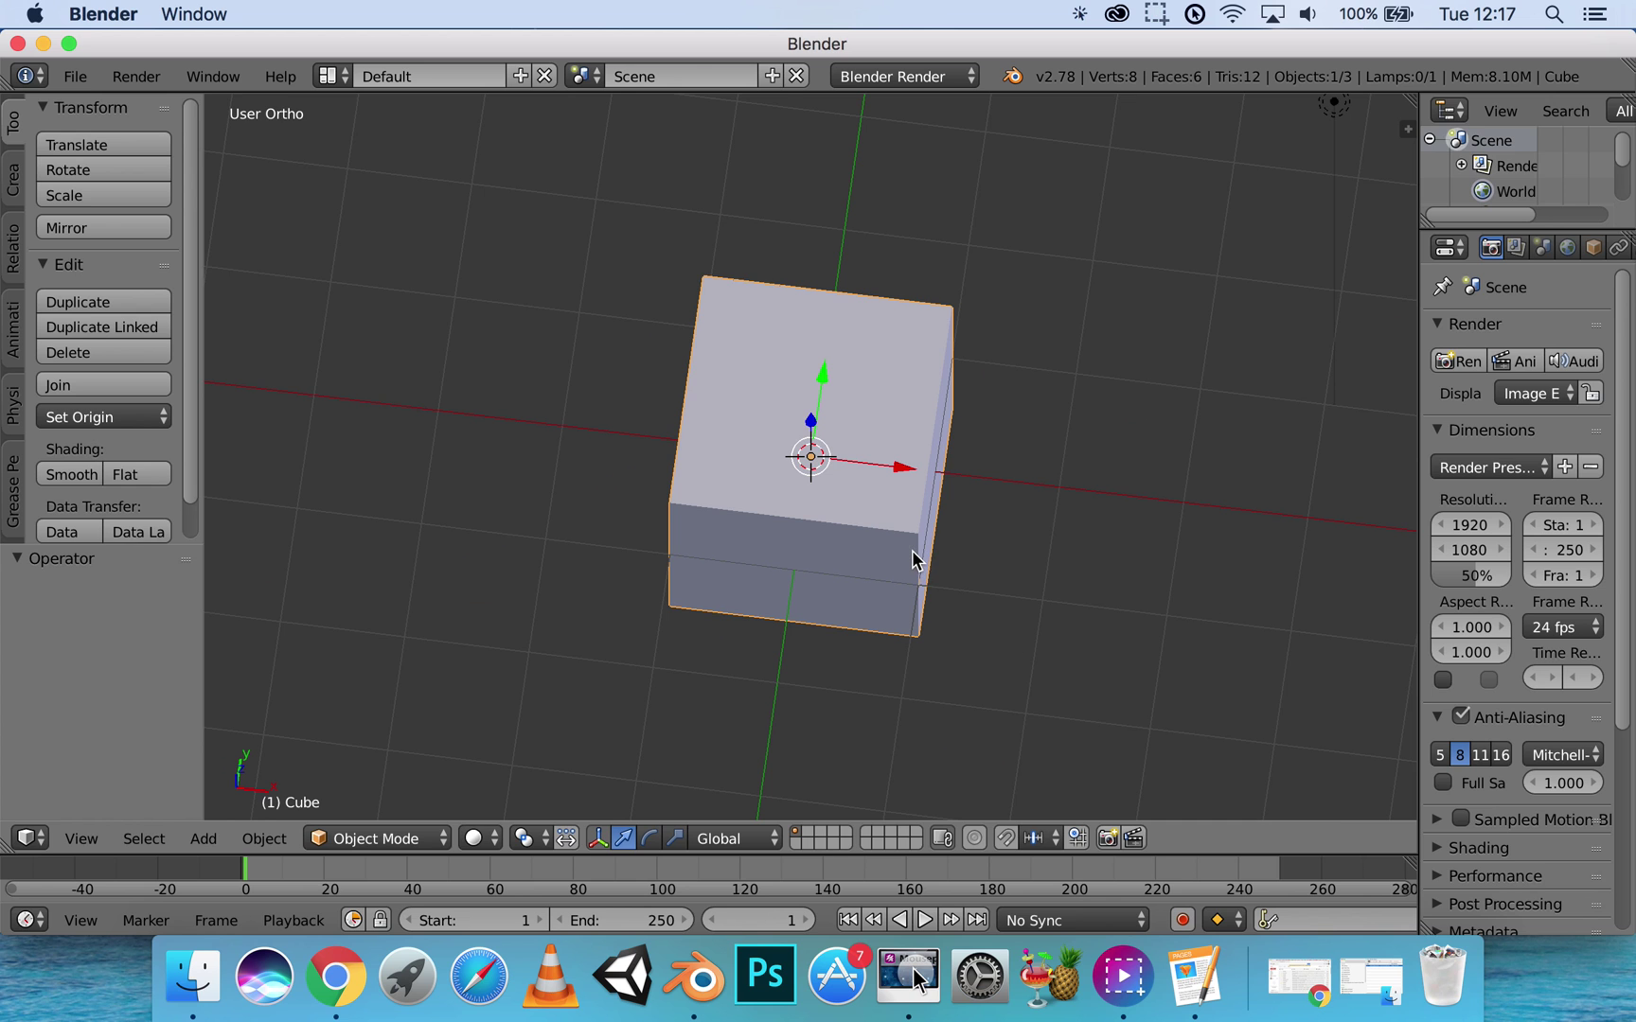
key("KP_7")
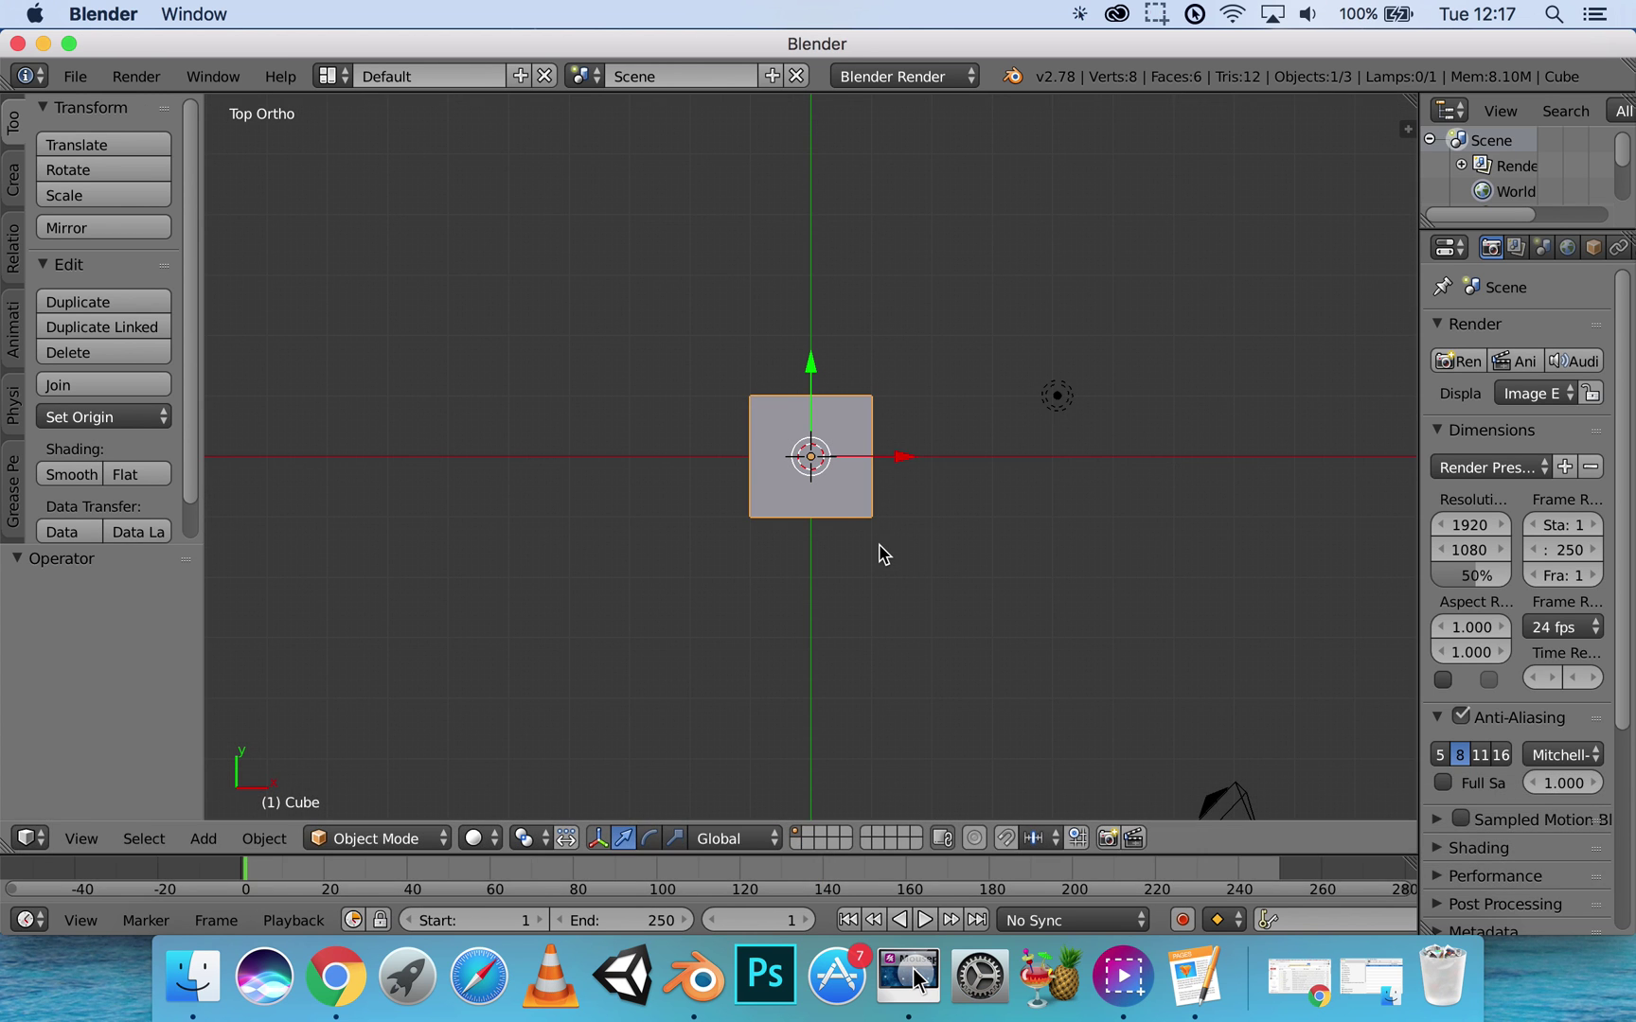
key("KP_3")
key("KP_1")
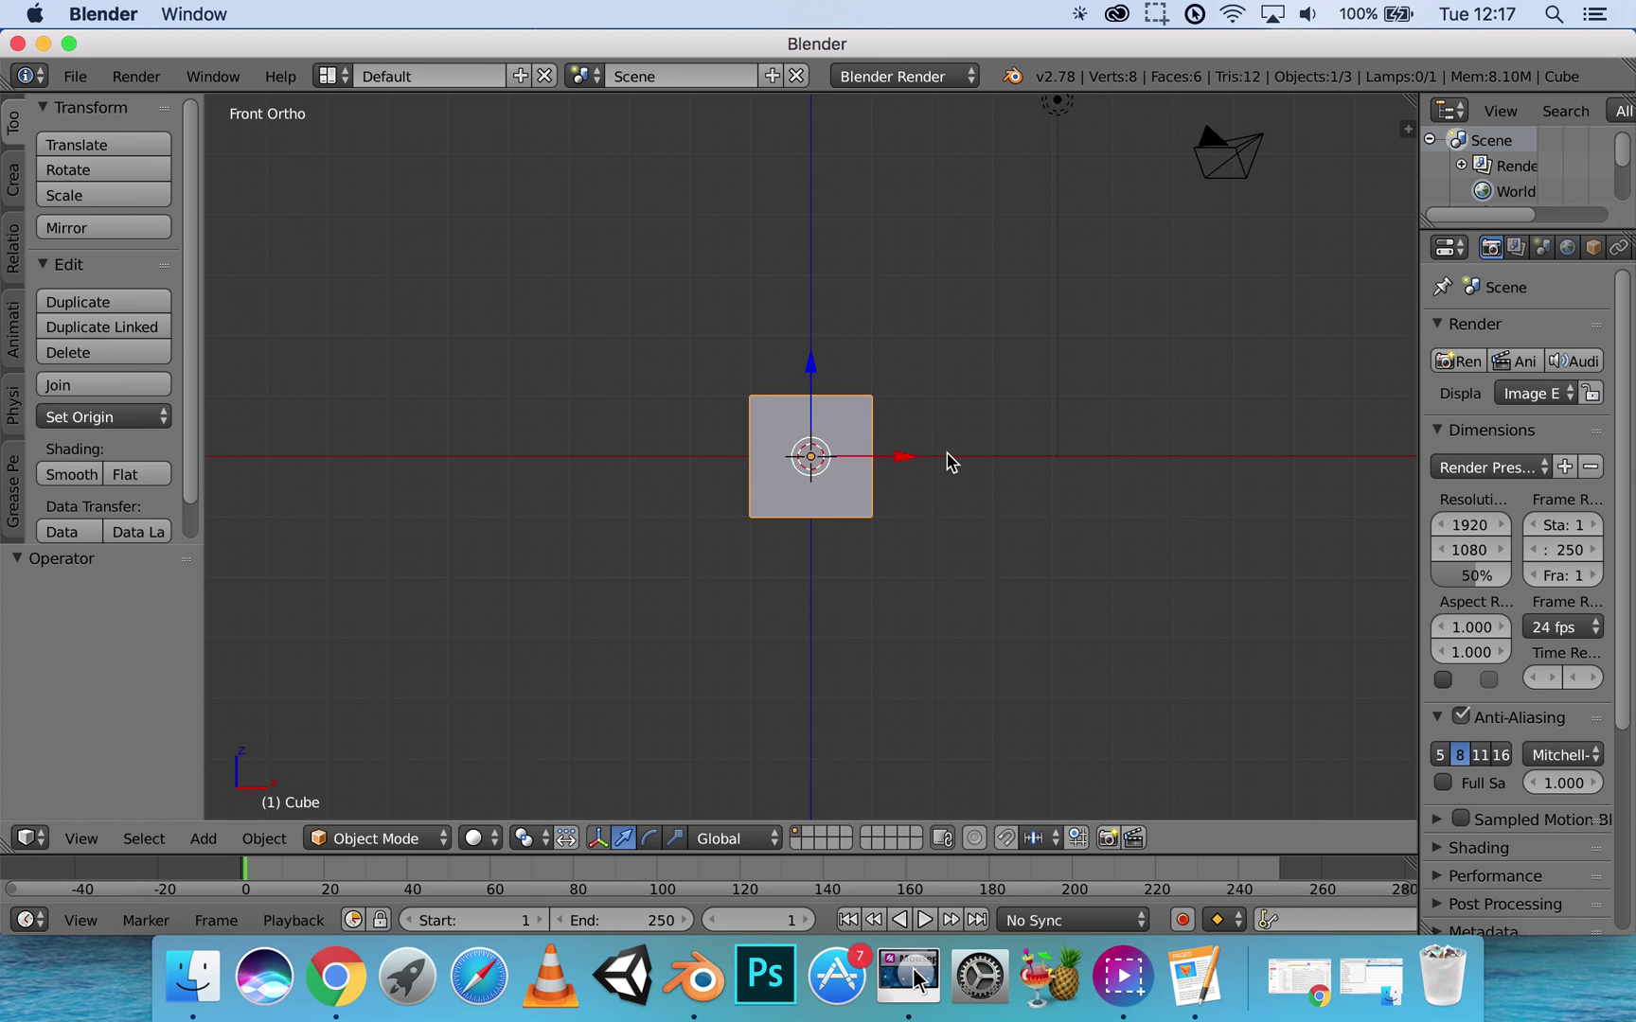
middle_click_drag(951, 461, 837, 516)
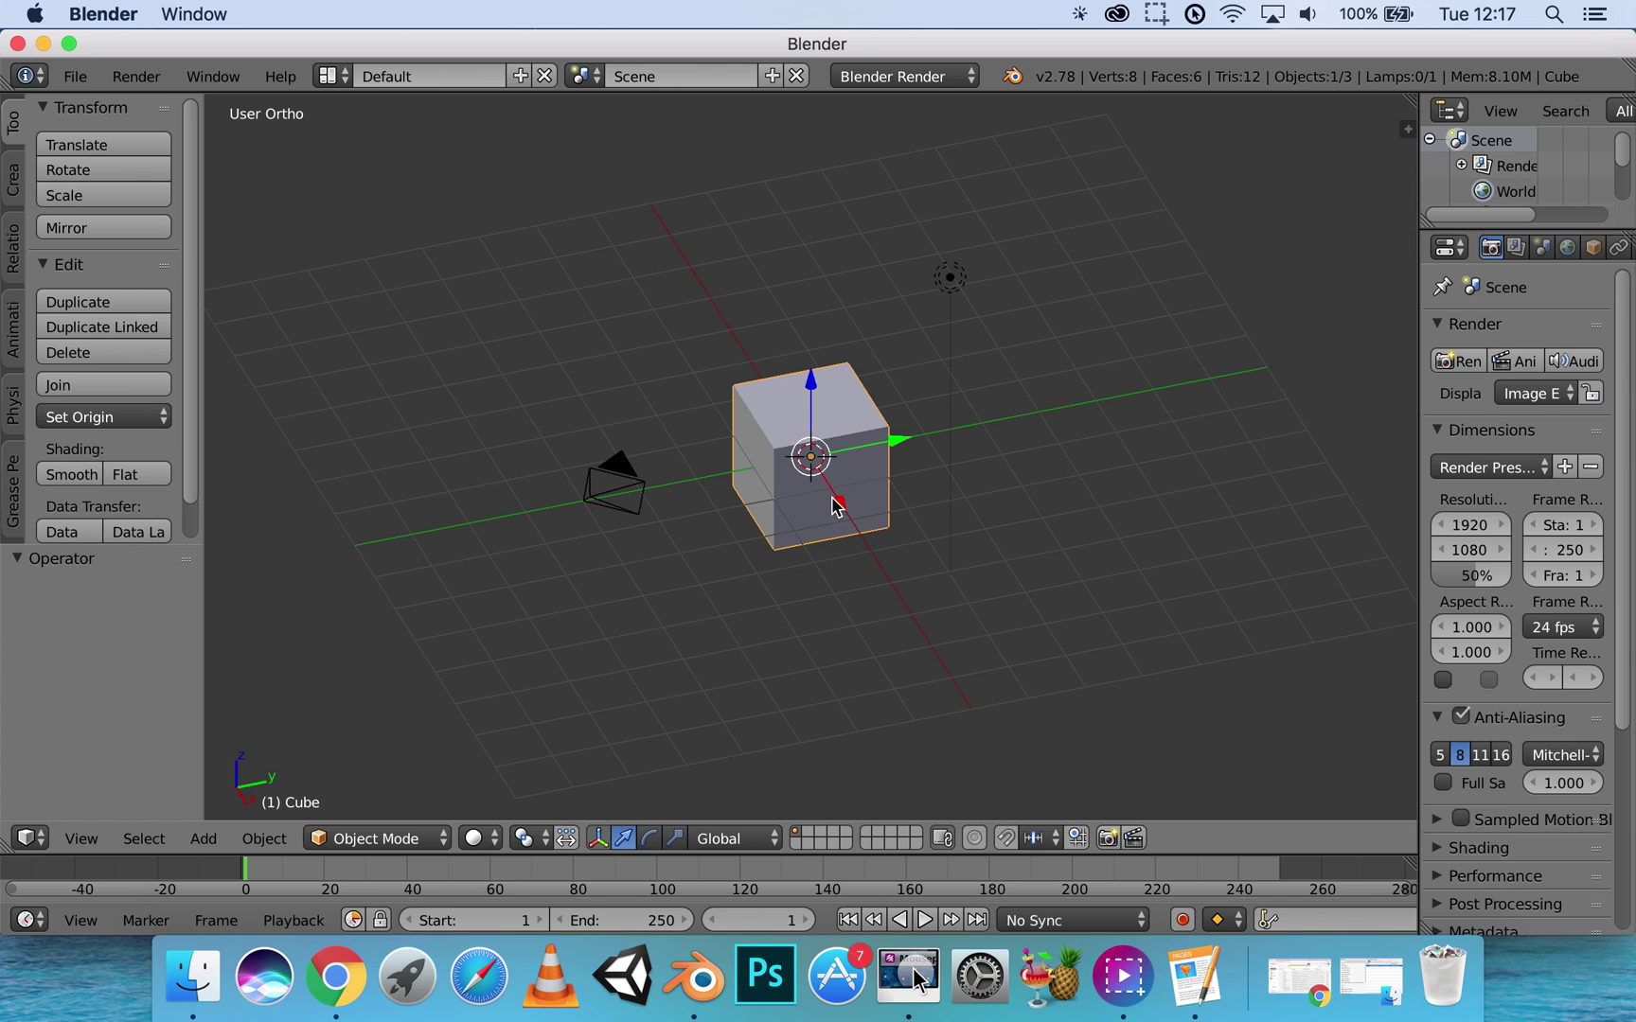
middle_click_drag(877, 484, 868, 486)
scroll(873, 494, "up", 1)
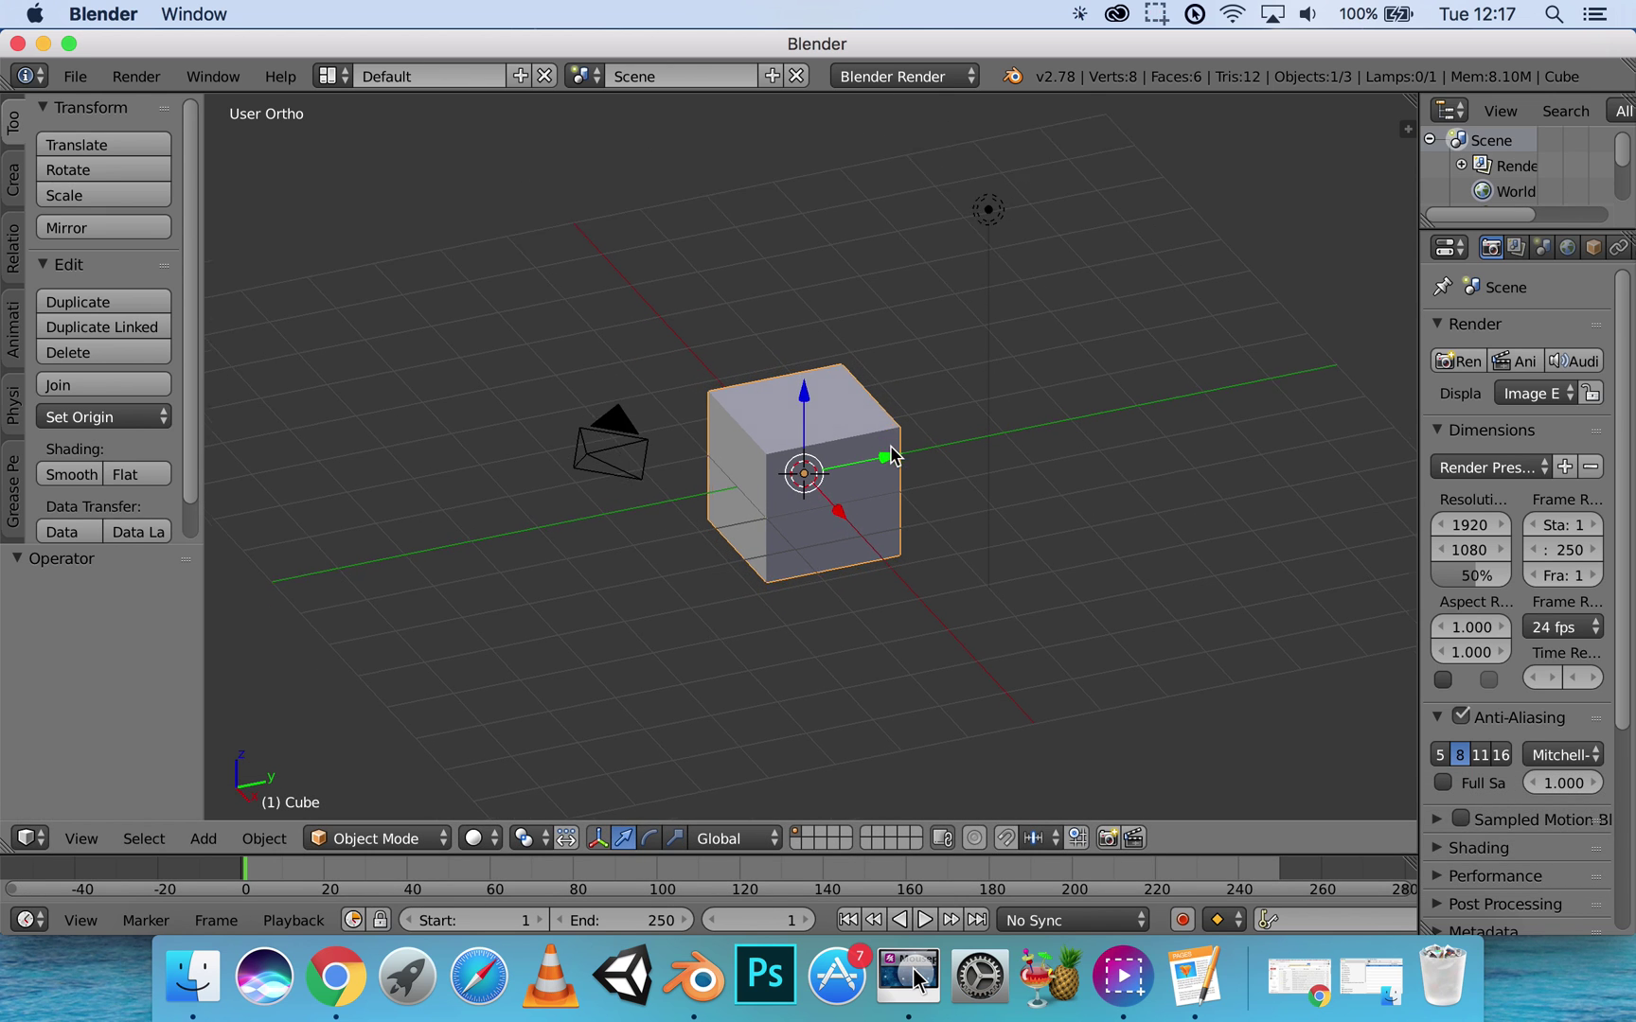
middle_click_drag(887, 457, 891, 500)
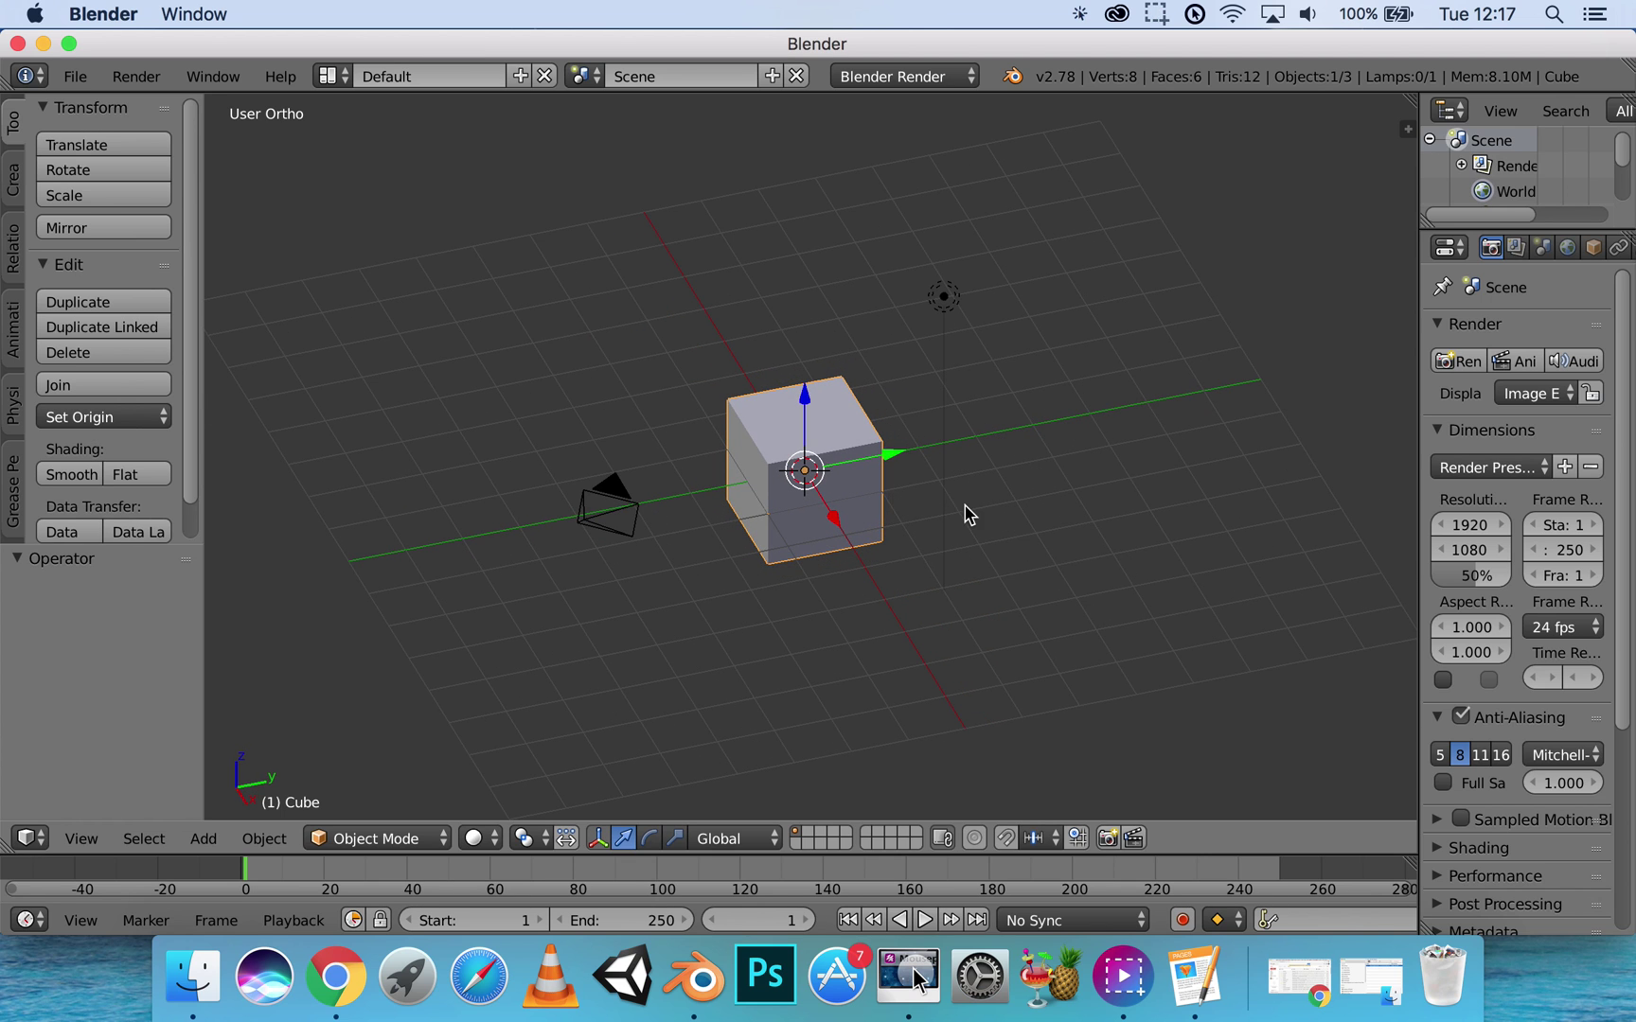